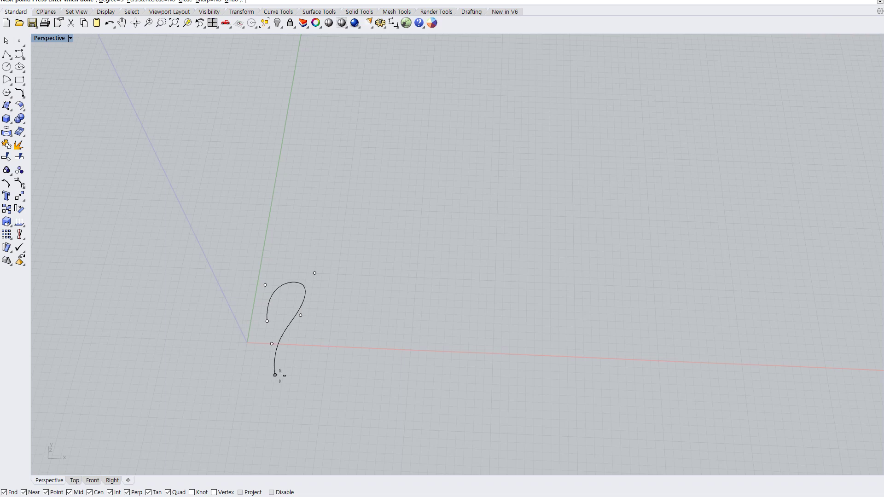
# - Finish drawing a freeform control-point curve that winds back and forth along the X axis near the origin
pyautogui.click(275, 374)
pyautogui.click(308, 376)
pyautogui.click(321, 338)
pyautogui.click(317, 309)
pyautogui.click(328, 287)
pyautogui.click(360, 289)
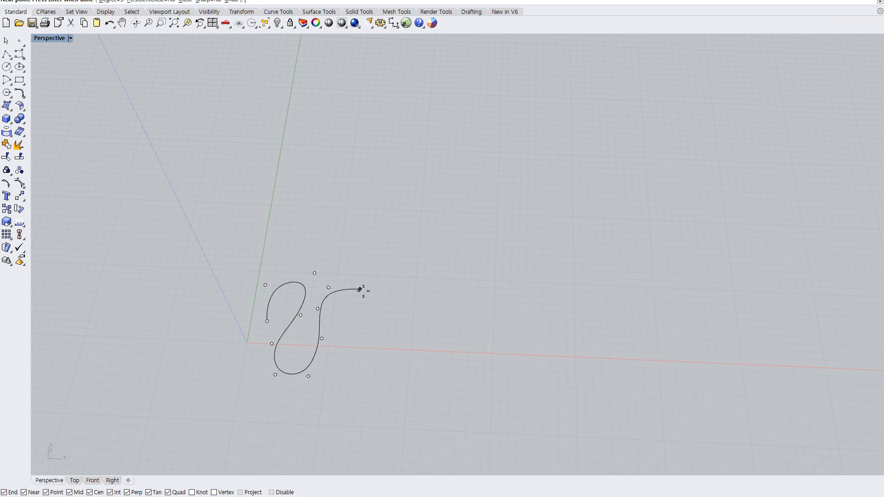
pyautogui.click(365, 311)
pyautogui.click(340, 324)
pyautogui.click(336, 354)
pyautogui.click(360, 363)
pyautogui.press('Return')
pyautogui.moveTo(449, 316); pyautogui.dragTo(443, 205, button='right')
# - Switch to Grasshopper and place the Bifocals component so that components show their names
pyautogui.hotkey('alt', 'Tab')
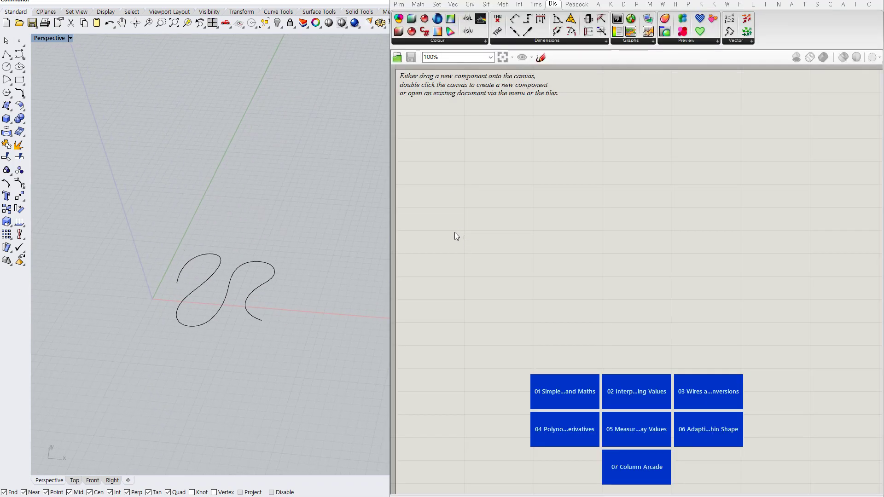
pyautogui.moveTo(498, 154); pyautogui.dragTo(500, 256, button='right')
pyautogui.doubleClick(496, 123)
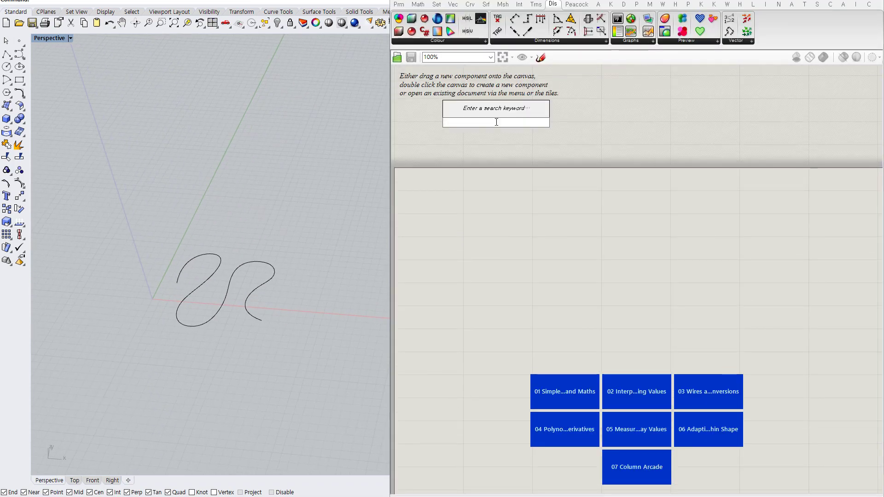
pyautogui.write('bi')
pyautogui.click(485, 102)
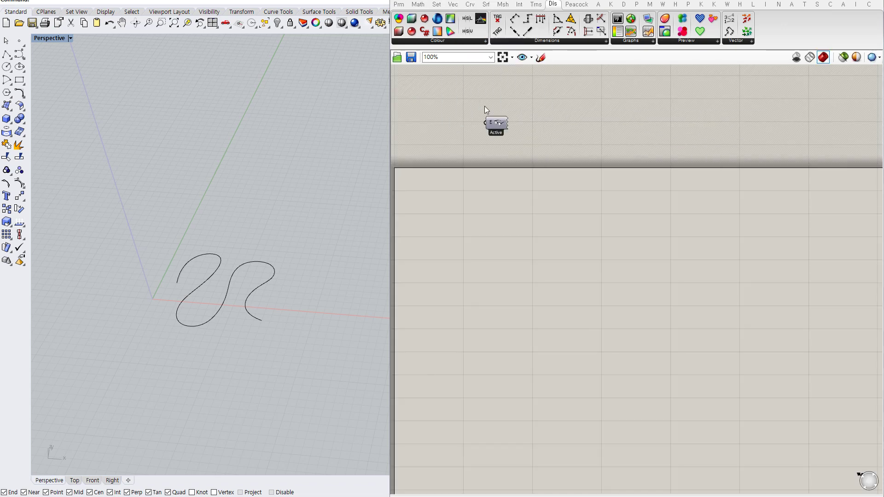
# - Add a Curve parameter and set the drawn winding curve as its single curve
pyautogui.doubleClick(462, 231)
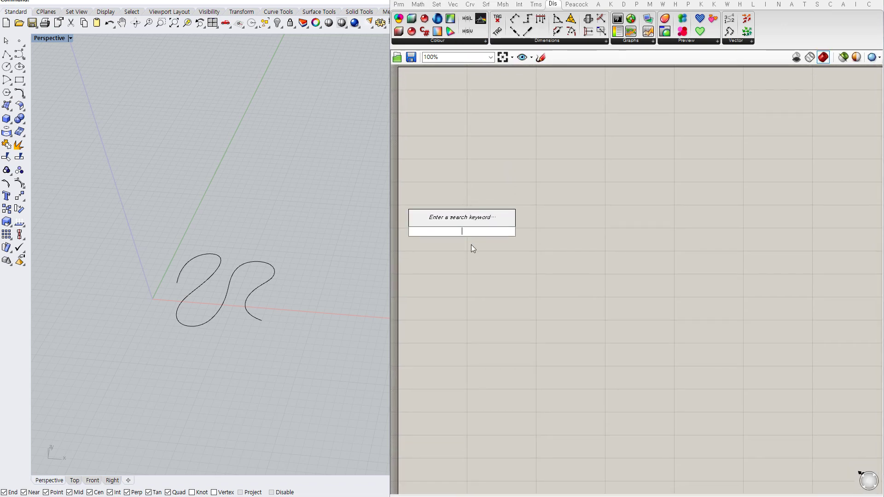
pyautogui.write('cur')
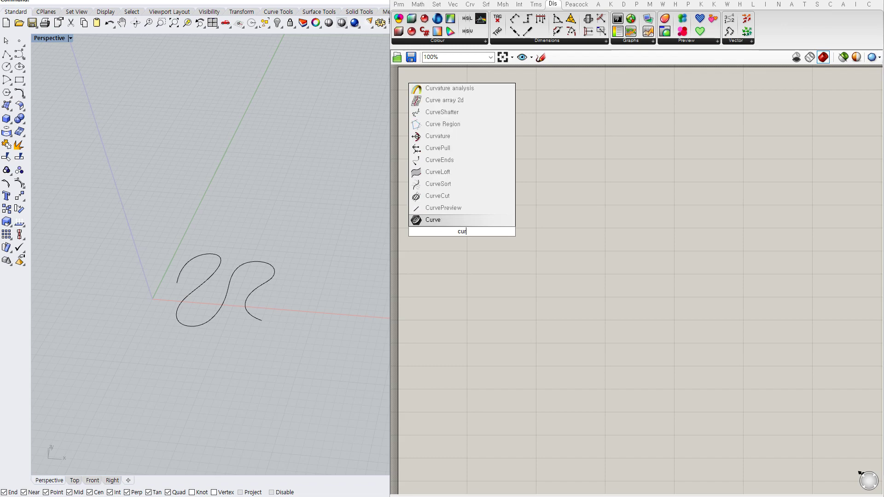
pyautogui.click(461, 220)
pyautogui.rightClick(461, 231)
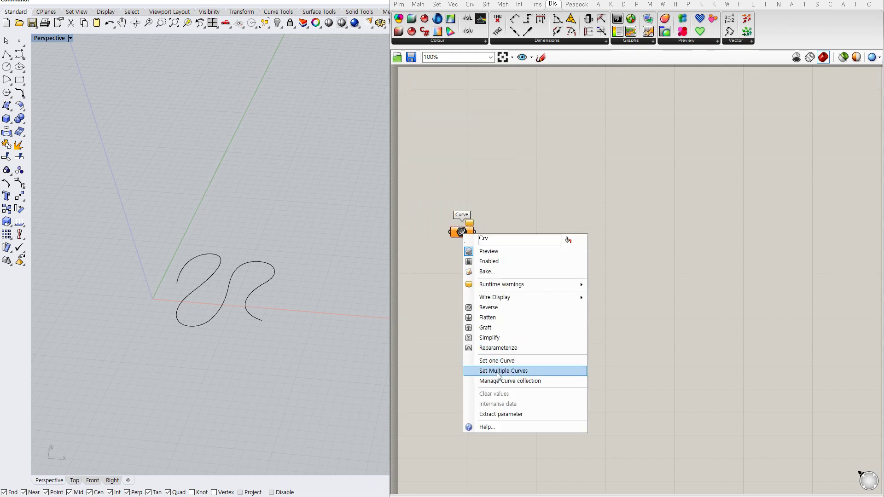
pyautogui.click(498, 361)
pyautogui.click(264, 275)
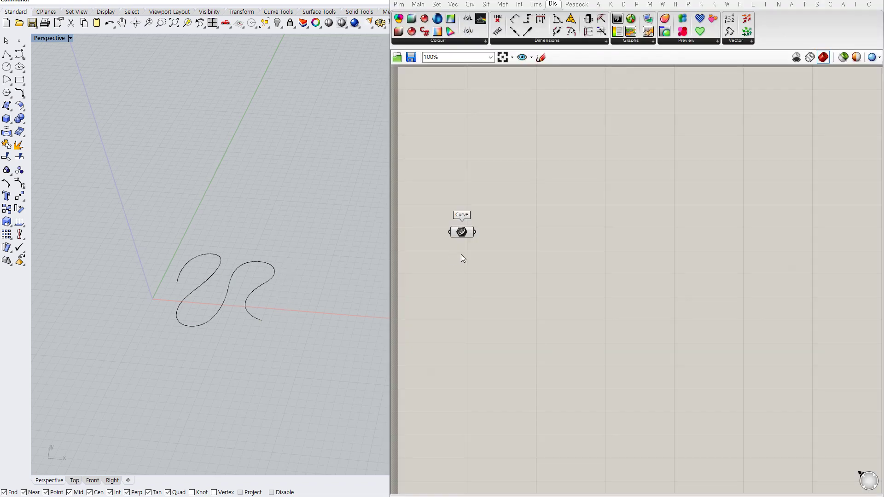
# - Internalise the data of the Curve parameter and hide the original curve in the Rhino viewport
pyautogui.rightClick(462, 231)
pyautogui.click(496, 384)
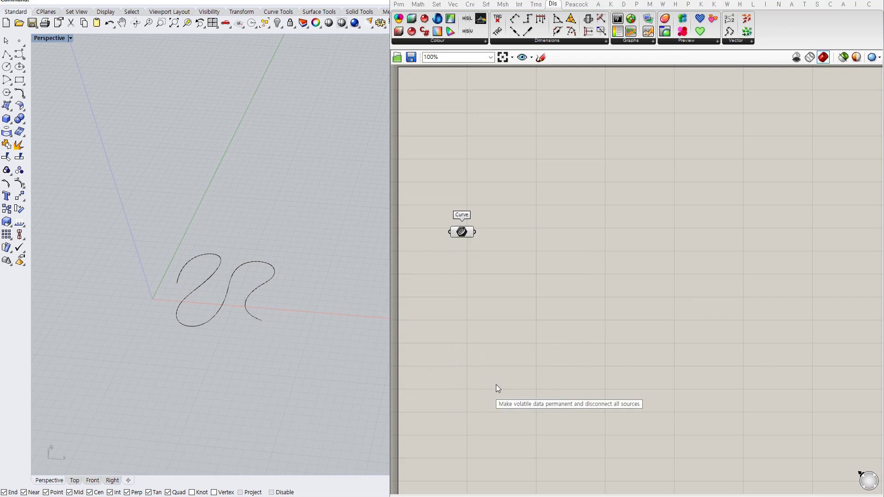
pyautogui.moveTo(297, 240); pyautogui.dragTo(267, 272)
pyautogui.click(278, 22)
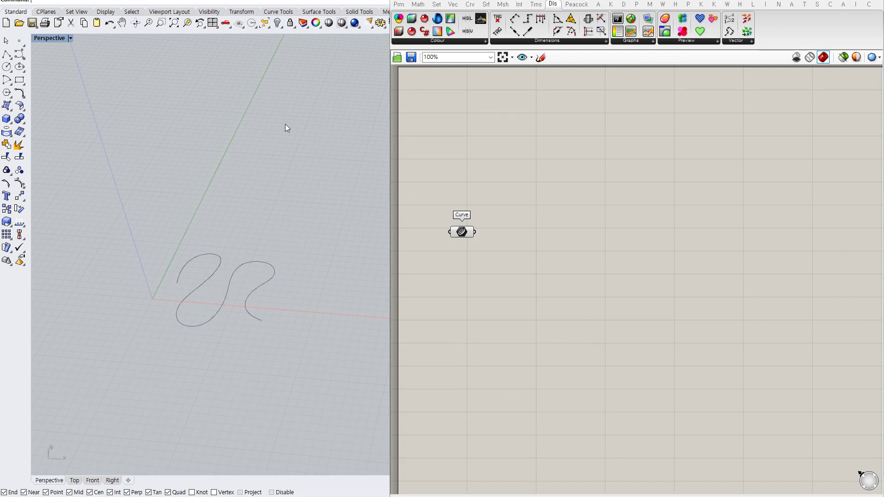
# - Add a Length component, feed it from the Curve parameter and place it below and beside that parameter
pyautogui.keyDown('shift'); pyautogui.moveTo(274, 220); pyautogui.dragTo(287, 241, button='right'); pyautogui.keyUp('shift')
pyautogui.moveTo(507, 229); pyautogui.dragTo(507, 202, button='right')
pyautogui.moveTo(462, 205); pyautogui.dragTo(462, 181)
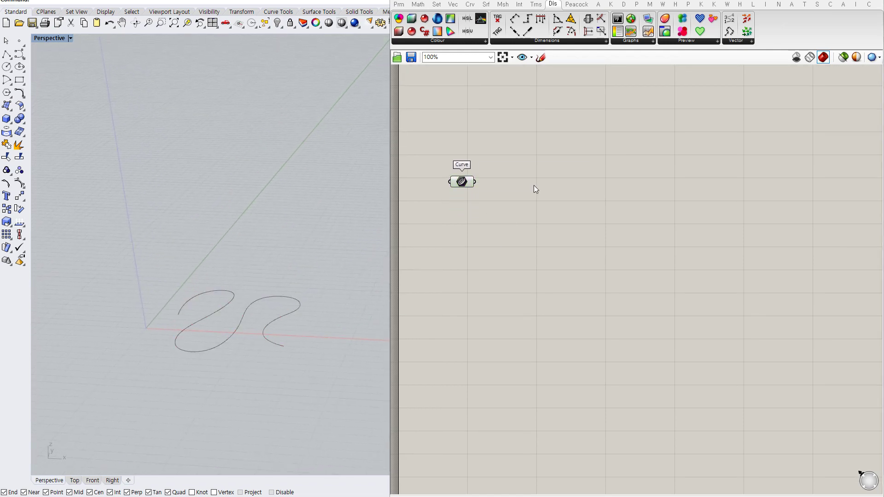
pyautogui.doubleClick(534, 185)
pyautogui.write('length')
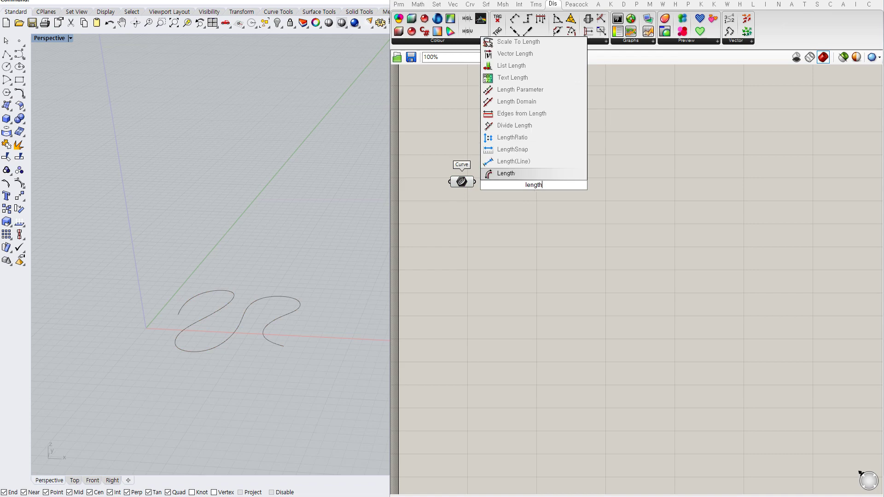
pyautogui.press('Return')
pyautogui.moveTo(513, 187); pyautogui.dragTo(474, 182)
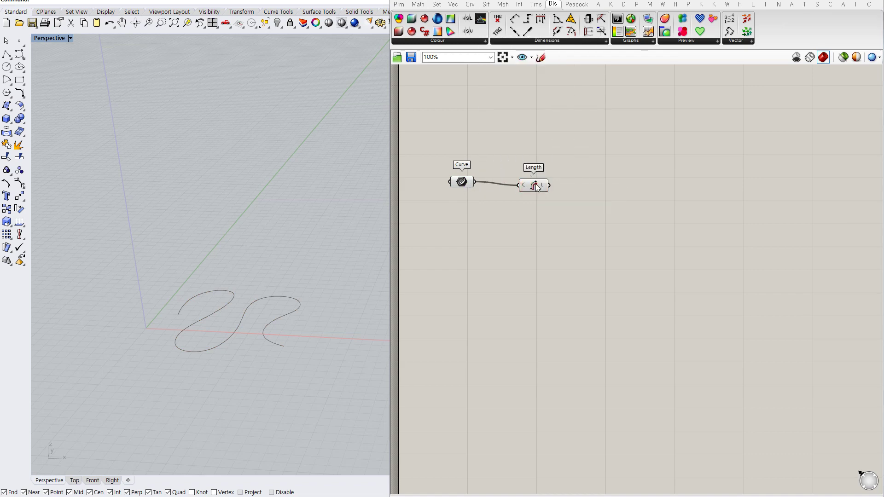
pyautogui.click(528, 187)
pyautogui.moveTo(527, 188); pyautogui.dragTo(502, 208)
pyautogui.click(554, 211)
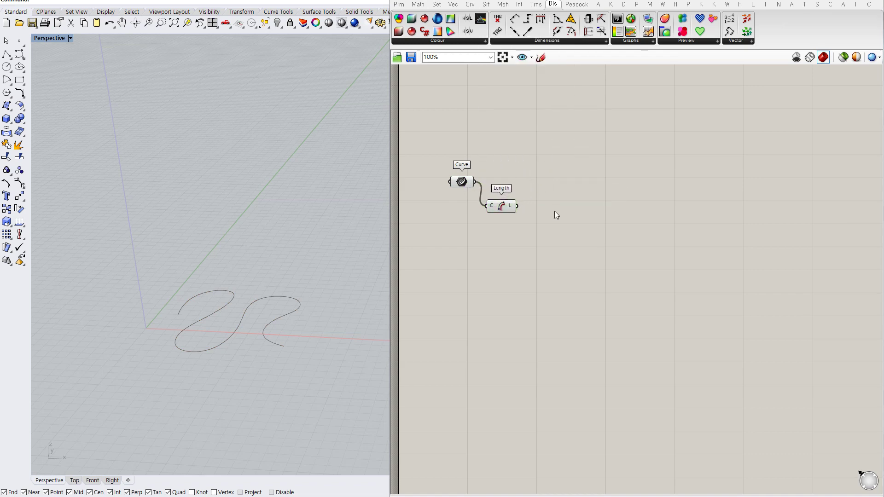
# - Add a Division component with the curve length as A and a new number slider of 10 as B
pyautogui.doubleClick(554, 211)
pyautogui.write('/')
pyautogui.press('Return')
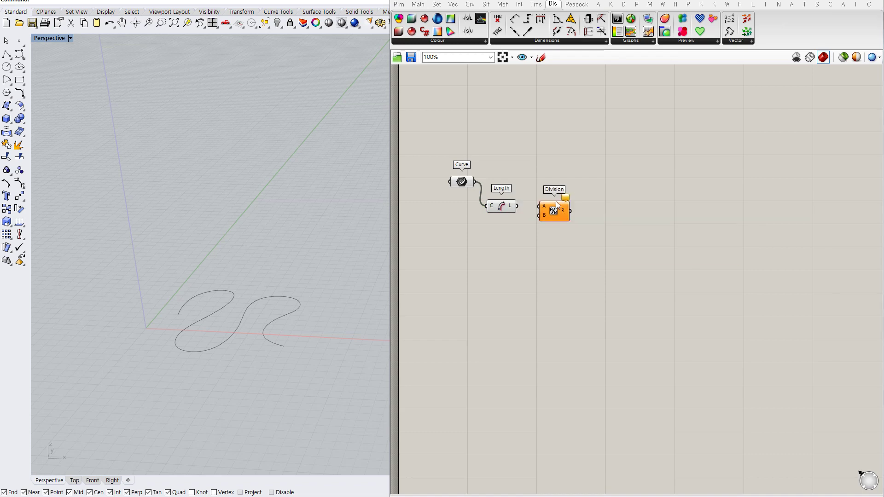
pyautogui.moveTo(540, 206)
pyautogui.mouseDown()
pyautogui.moveTo(517, 206)
pyautogui.moveTo(555, 213)
pyautogui.moveTo(545, 212)
pyautogui.mouseUp()
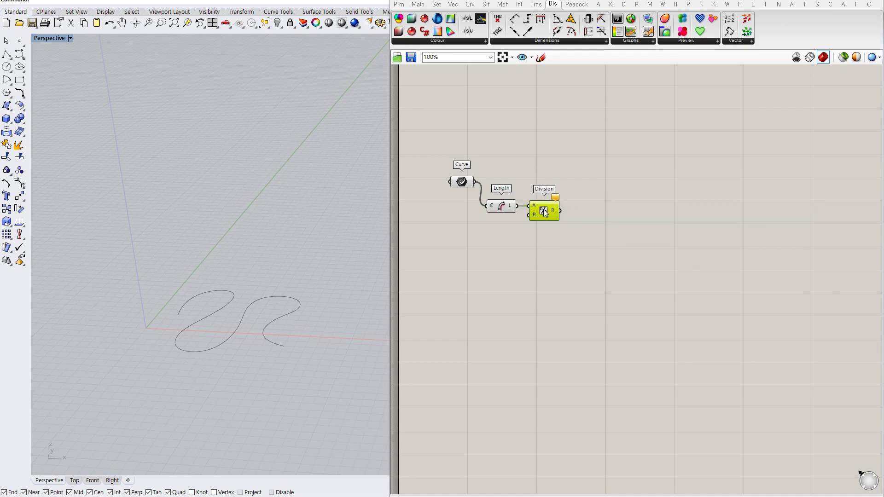
pyautogui.click(593, 210)
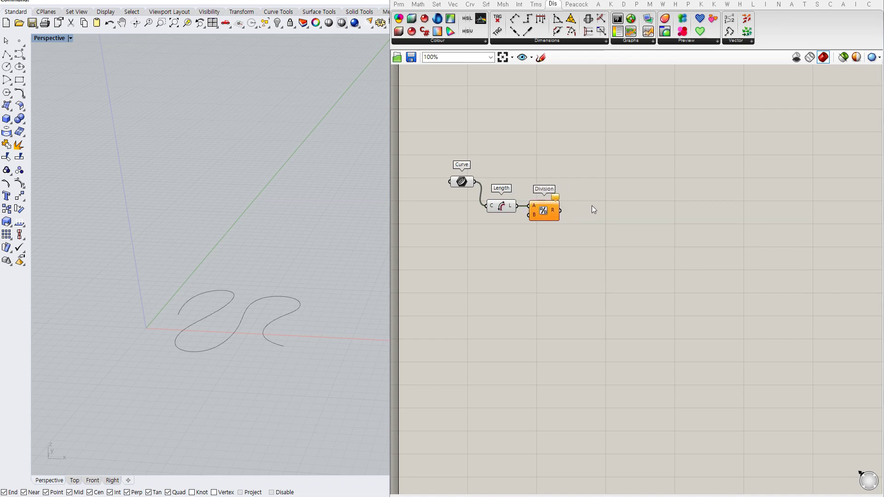
pyautogui.doubleClick(489, 230)
pyautogui.write('10')
pyautogui.press('Return')
pyautogui.moveTo(528, 215); pyautogui.dragTo(490, 226)
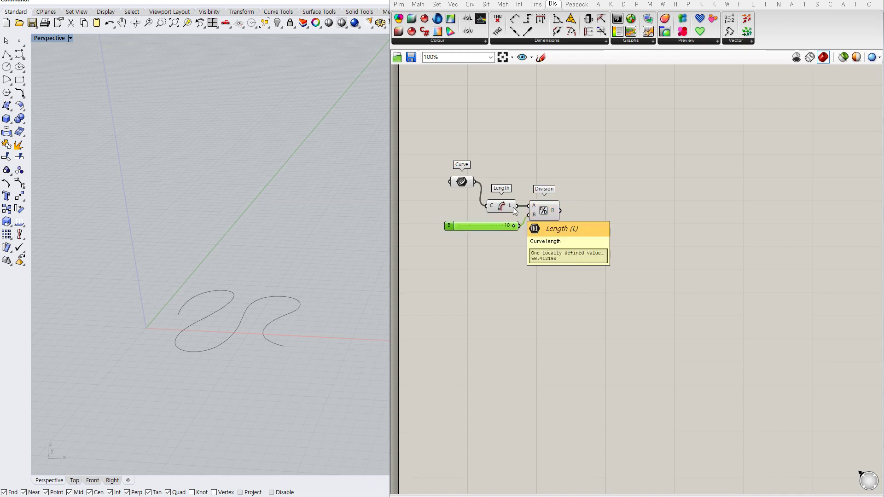
# - Add a Divide Curve component with the Curve parameter wired to C and the Division result to N
pyautogui.doubleClick(602, 166)
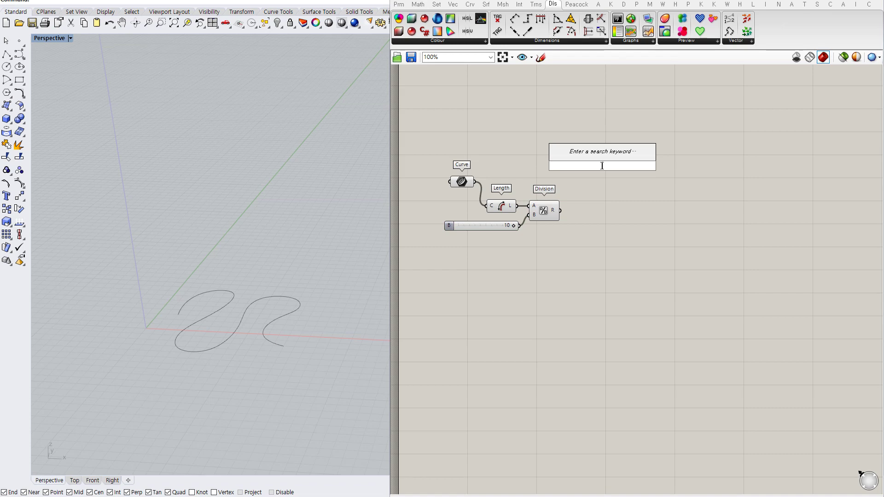
pyautogui.write('divc')
pyautogui.click(599, 155)
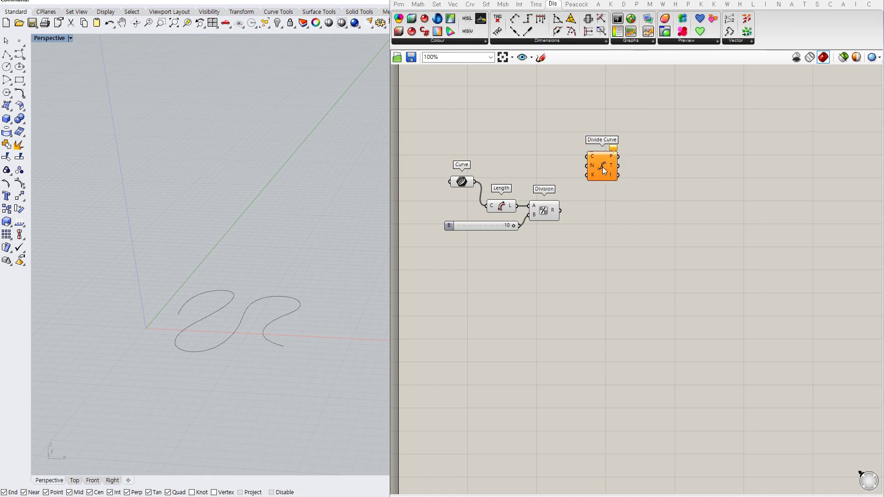
pyautogui.moveTo(603, 167); pyautogui.dragTo(474, 182)
pyautogui.moveTo(597, 185)
pyautogui.mouseDown()
pyautogui.moveTo(562, 211)
pyautogui.moveTo(587, 197)
pyautogui.mouseUp()
pyautogui.click(575, 226)
# - Set the divisor slider to 7 and tidy the placement of the Divide Curve component
pyautogui.moveTo(553, 211)
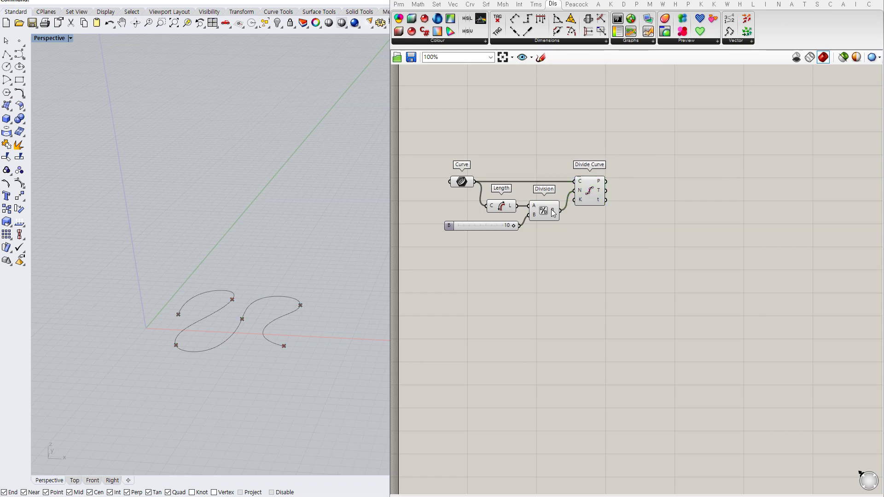
pyautogui.moveTo(498, 225); pyautogui.dragTo(502, 224)
pyautogui.moveTo(554, 210)
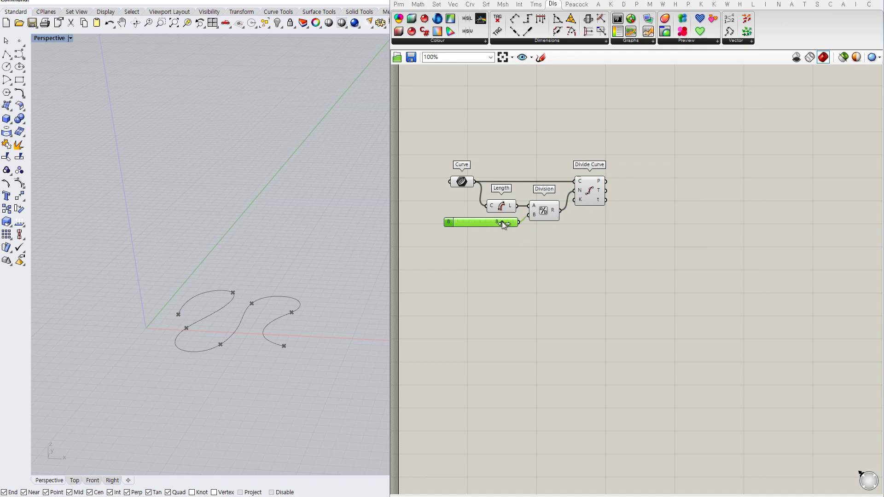
pyautogui.moveTo(502, 223); pyautogui.dragTo(496, 223)
pyautogui.click(587, 193)
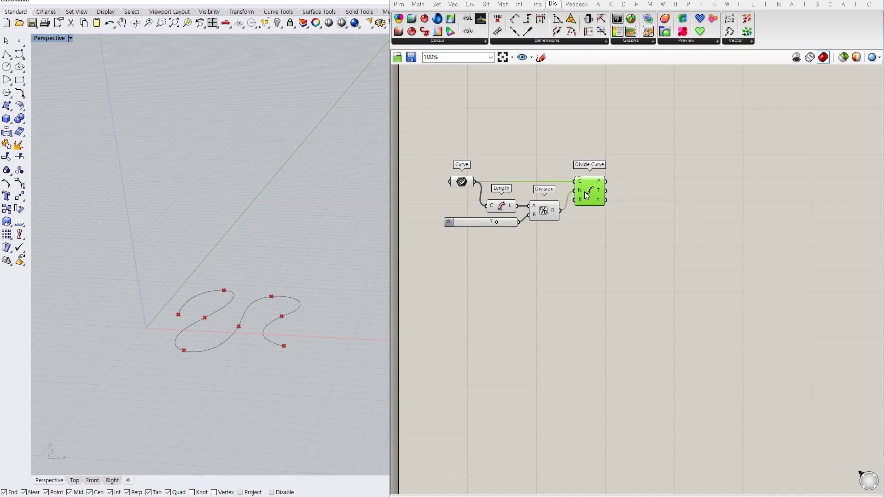
pyautogui.click(578, 218)
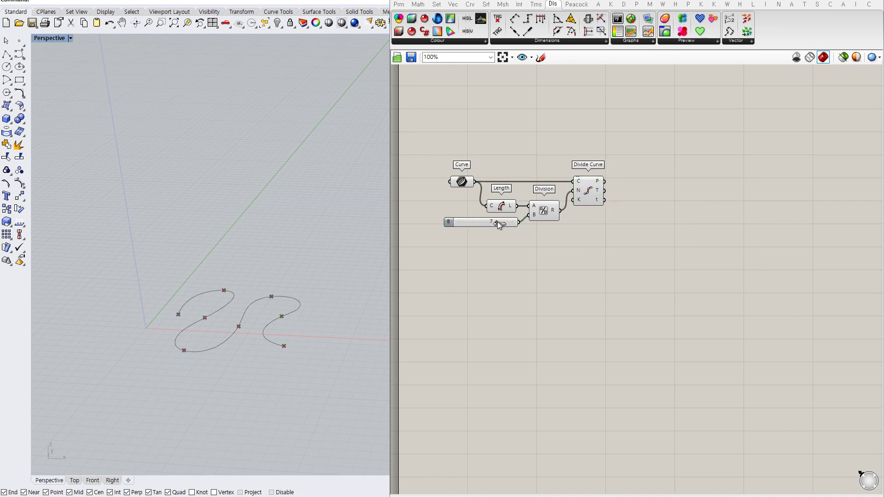
# - Add a PolyLine component with the Divide Curve points as its vertices
pyautogui.doubleClick(638, 178)
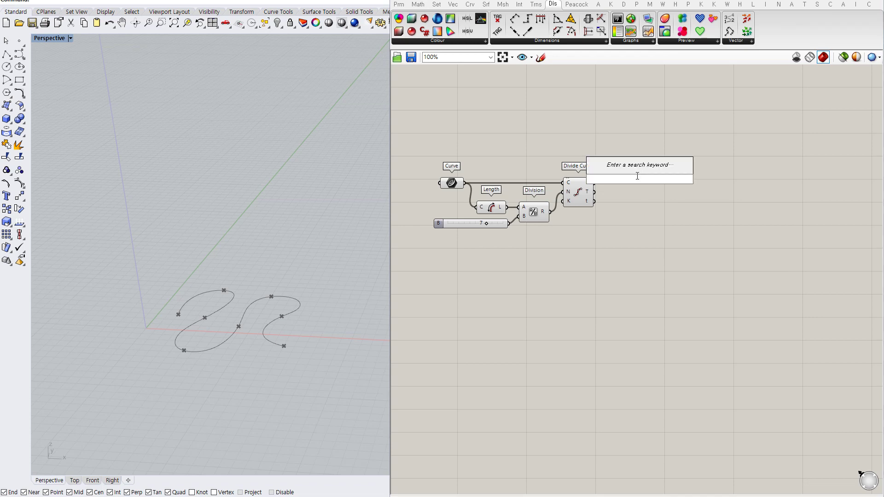
pyautogui.write('pl')
pyautogui.press('Return')
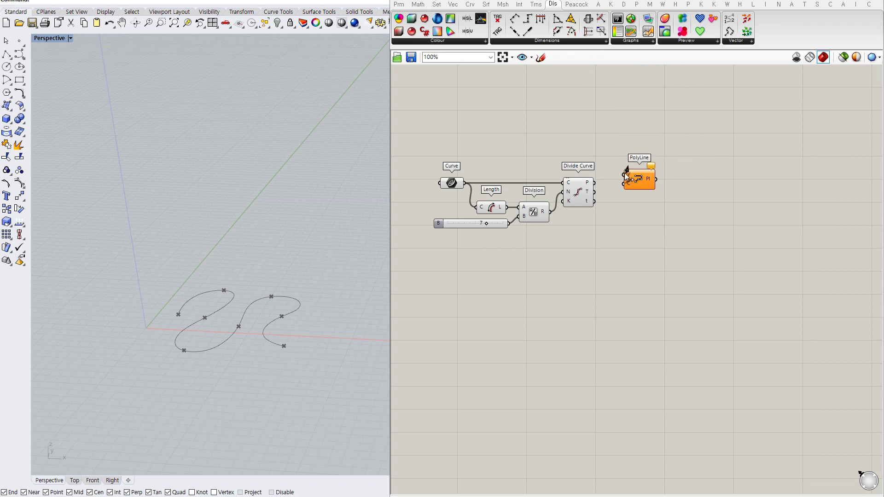
pyautogui.moveTo(624, 174)
pyautogui.mouseDown()
pyautogui.moveTo(593, 184)
pyautogui.moveTo(626, 187)
pyautogui.mouseUp()
# - Turn off the preview of the Divide Curve component and the Curve parameter
pyautogui.click(584, 191)
pyautogui.click(452, 183)
pyautogui.click(634, 226)
pyautogui.click(639, 182)
pyautogui.click(610, 211)
# - Try a divisor of 5 on the slider, and settle on 6
pyautogui.moveTo(565, 237); pyautogui.dragTo(583, 221, button='right')
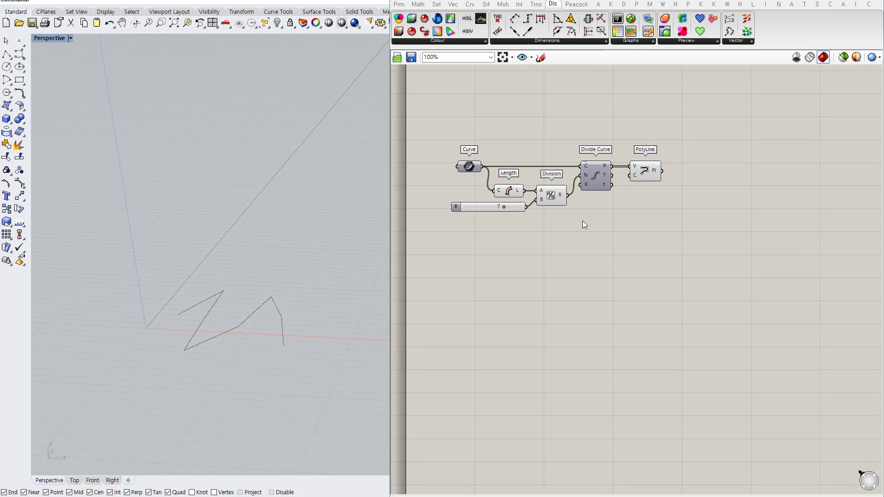
pyautogui.moveTo(503, 206); pyautogui.dragTo(491, 207)
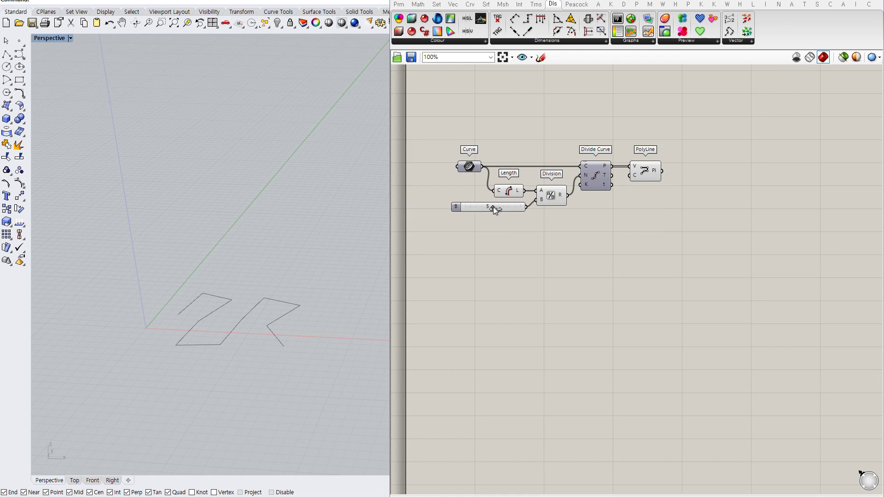
pyautogui.moveTo(493, 209); pyautogui.dragTo(500, 208)
# - Turn off the PolyLine preview and turn the Curve parameter's preview back on
pyautogui.moveTo(296, 253); pyautogui.dragTo(285, 272, button='right')
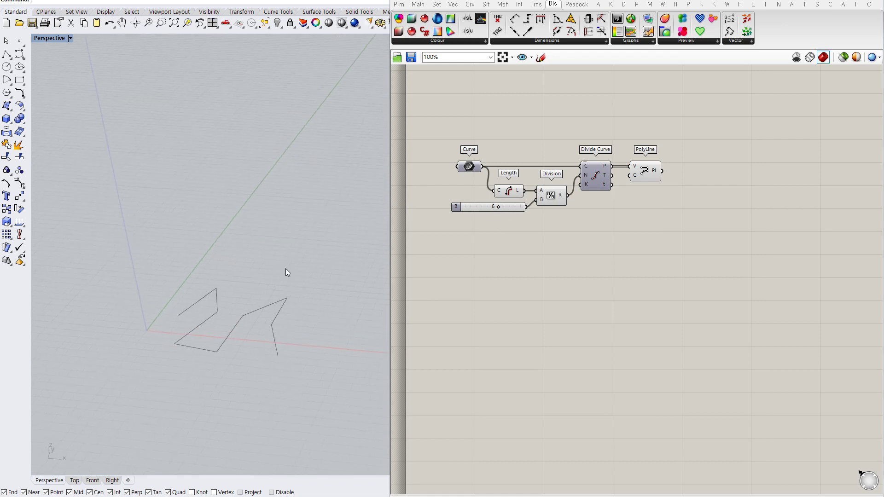
pyautogui.click(645, 172)
pyautogui.hotkey('ctrl', 'q')
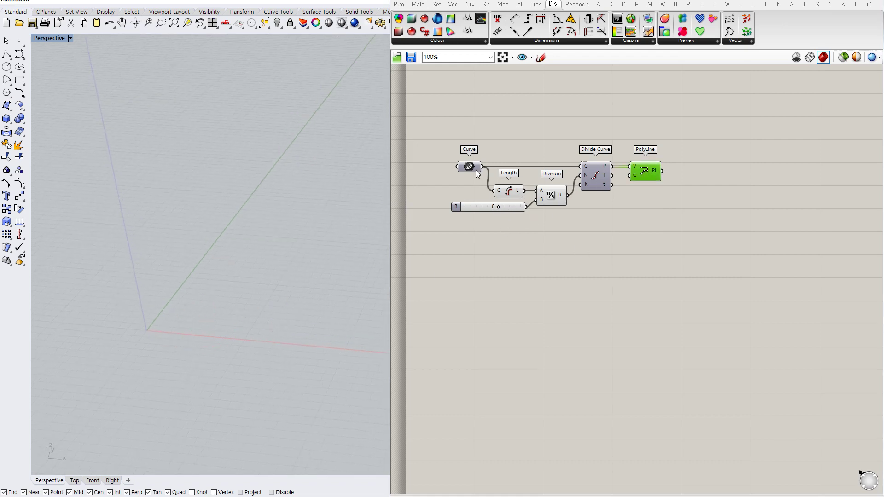
pyautogui.click(472, 168)
pyautogui.hotkey('ctrl', 'q')
pyautogui.click(662, 209)
# - Add an Explode component and wire the PolyLine output to its curve input
pyautogui.moveTo(644, 172); pyautogui.dragTo(638, 173)
pyautogui.moveTo(683, 182); pyautogui.dragTo(658, 180, button='right')
pyautogui.doubleClick(666, 175)
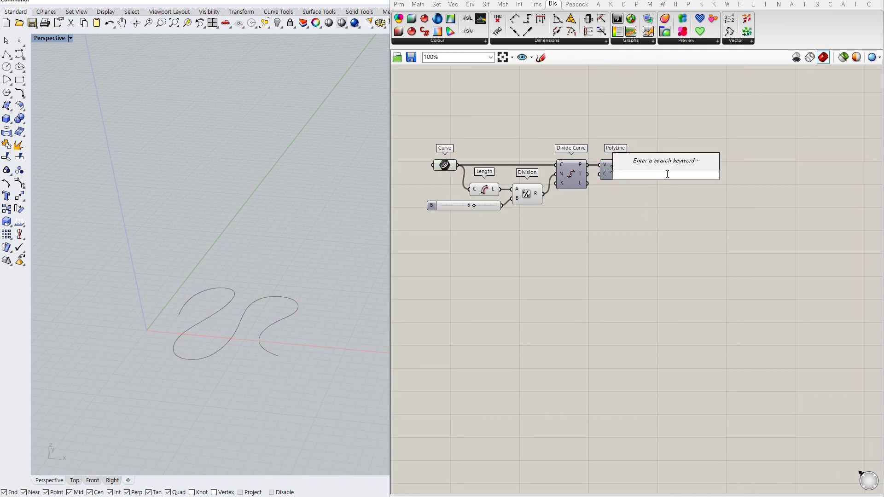
pyautogui.write('exp')
pyautogui.click(669, 165)
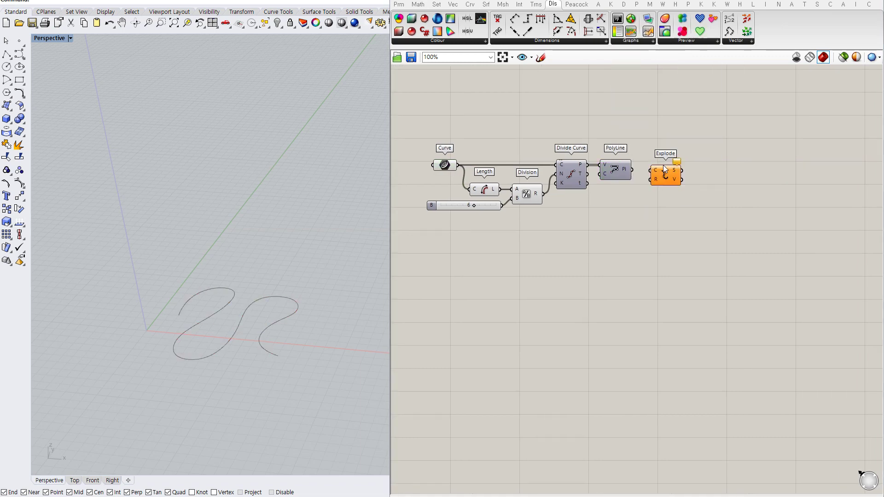
pyautogui.moveTo(632, 169); pyautogui.dragTo(655, 175)
# - Turn the preview of the PolyLine component back on
pyautogui.click(615, 170)
pyautogui.hotkey('ctrl', 'q')
pyautogui.click(661, 192)
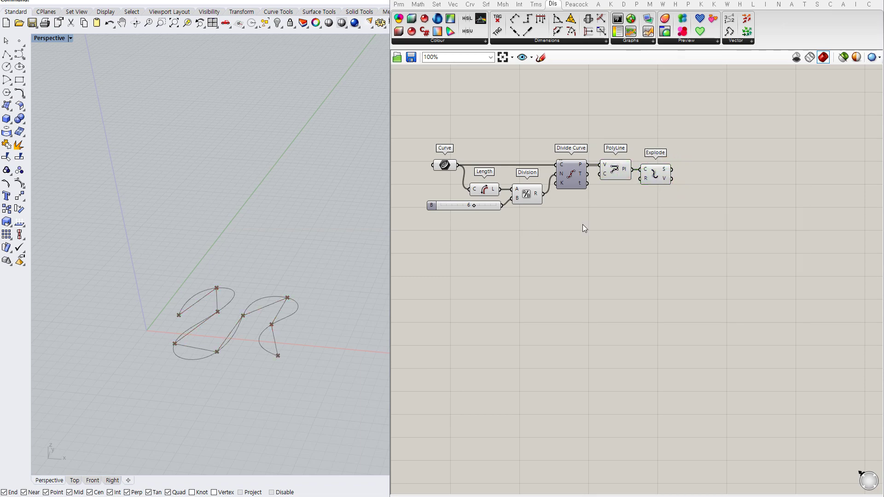
# - Add a Kangaroo BouncySolver component to the canvas, well beyond the Explode component
pyautogui.moveTo(654, 207); pyautogui.dragTo(651, 220, button='right')
pyautogui.moveTo(685, 191); pyautogui.dragTo(725, 199, button='right')
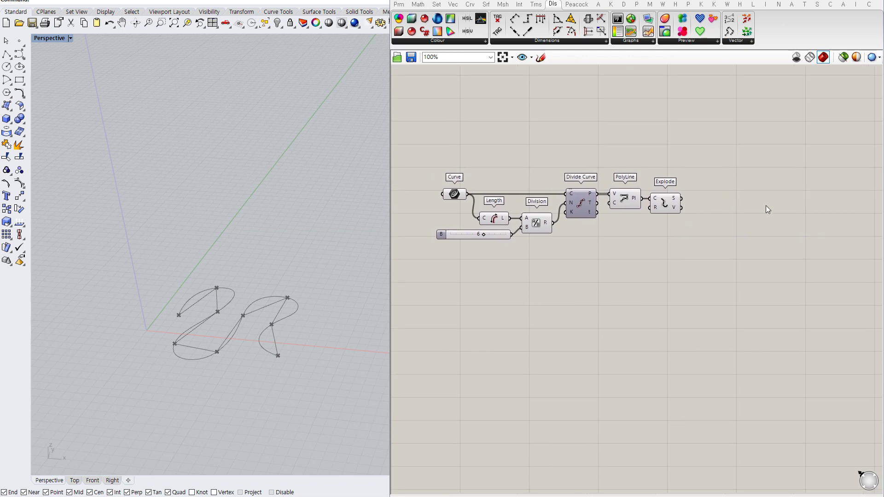
pyautogui.doubleClick(766, 206)
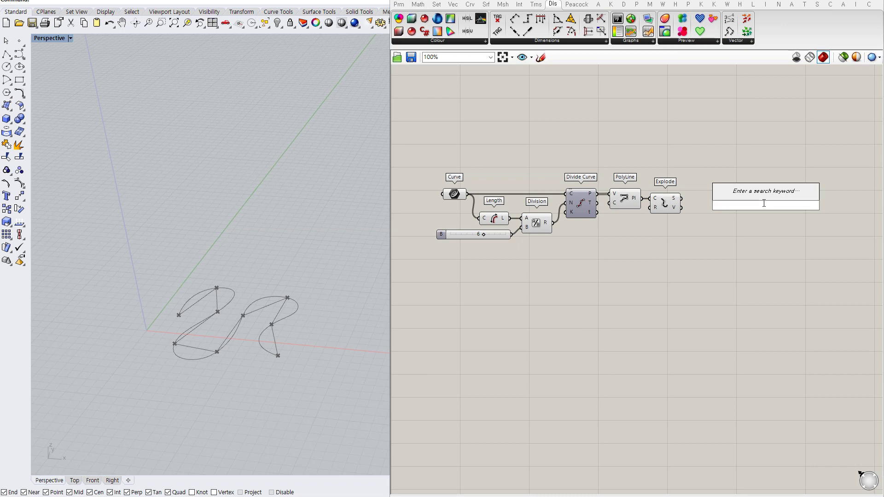
pyautogui.write('solver')
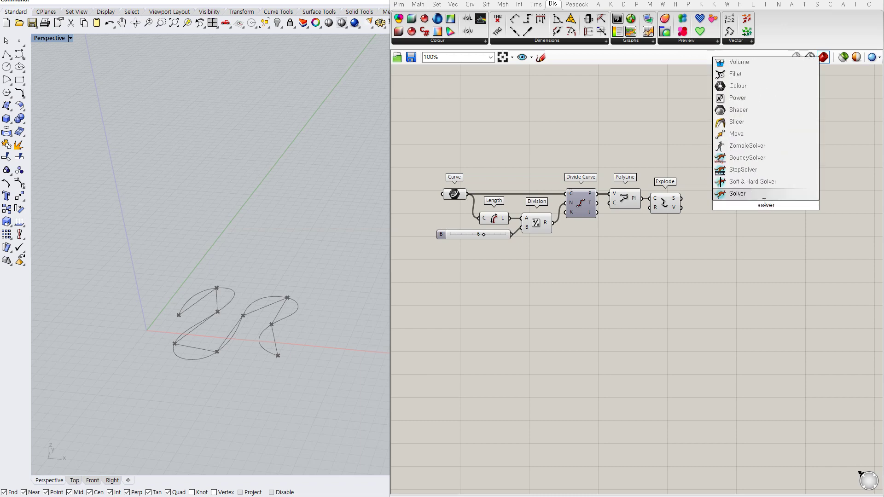
pyautogui.click(746, 158)
pyautogui.click(683, 235)
pyautogui.moveTo(678, 236)
pyautogui.mouseDown(button='right')
pyautogui.moveTo(655, 231)
pyautogui.moveTo(689, 235)
pyautogui.mouseUp(button='right')
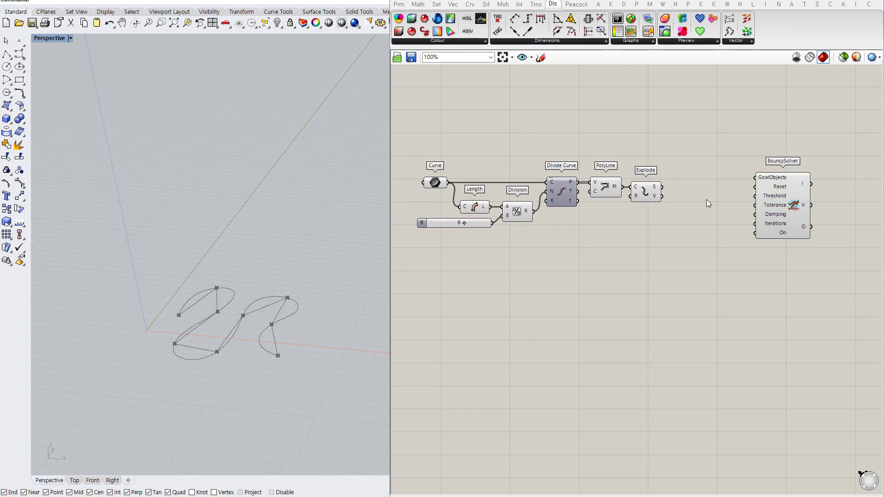
# - Add a Length(Line) goal between Explode and BouncySolver and wire the Explode segments output to its Line input
pyautogui.doubleClick(707, 201)
pyautogui.write('length')
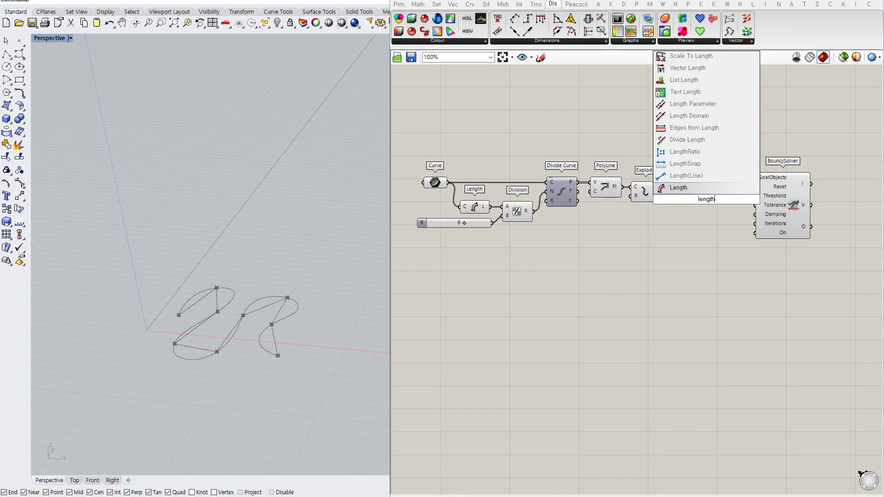
pyautogui.click(697, 175)
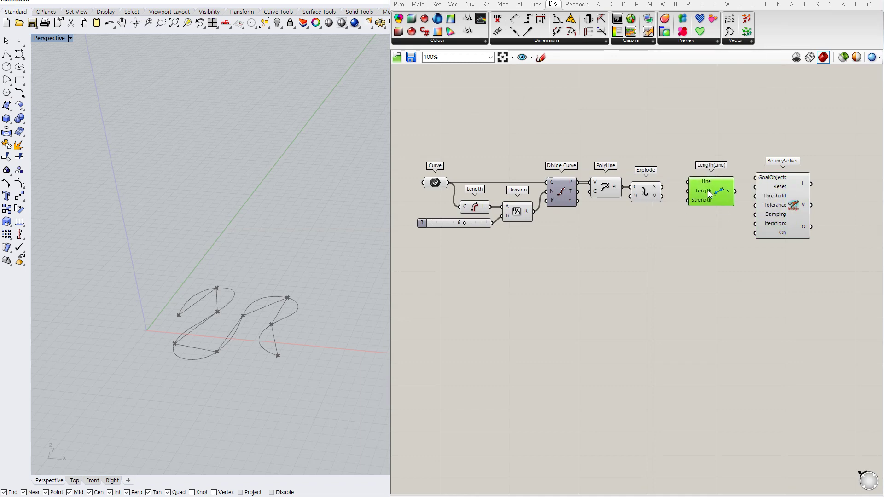
pyautogui.moveTo(689, 179); pyautogui.dragTo(725, 203)
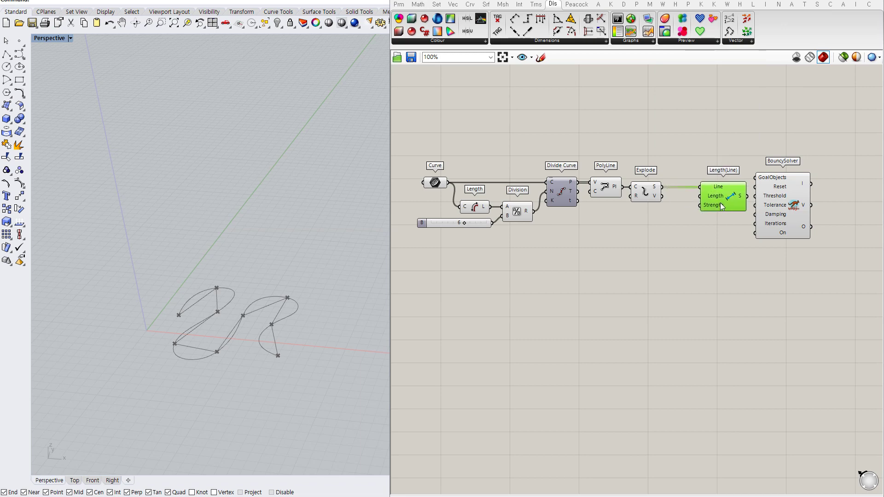
pyautogui.moveTo(783, 211); pyautogui.dragTo(794, 211)
pyautogui.click(698, 226)
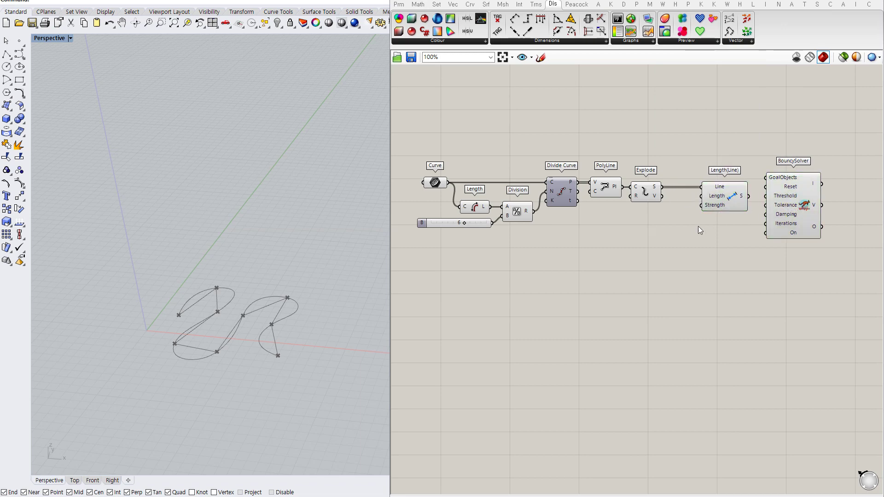
# - Wire the Explode segments output to the Length input of the Length(Line) goal as well
pyautogui.click(721, 204)
pyautogui.click(689, 224)
pyautogui.moveTo(700, 195); pyautogui.dragTo(661, 193)
pyautogui.moveTo(736, 204); pyautogui.dragTo(724, 204)
pyautogui.click(688, 241)
# - Add a List Item component below Explode and wire the Explode vertices output to its list input
pyautogui.doubleClick(676, 242)
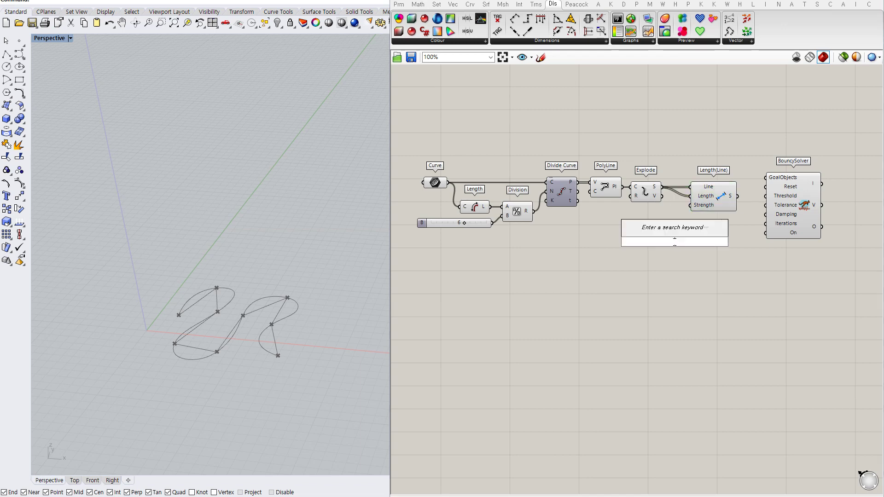
pyautogui.write('list')
pyautogui.press('Return')
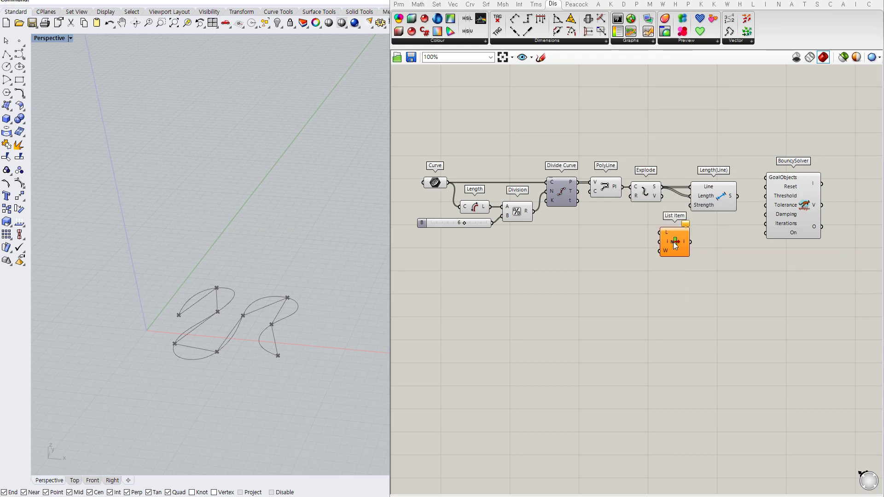
pyautogui.moveTo(662, 195); pyautogui.dragTo(675, 249)
pyautogui.click(723, 250)
# - Add an Anchor goal beside List Item, feed the List Item output into its point input, and make room before the BouncySolver
pyautogui.doubleClick(725, 247)
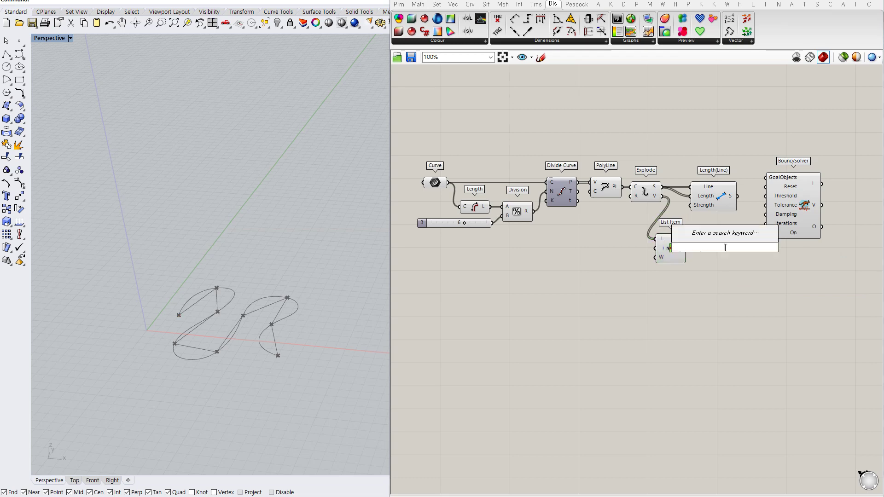
pyautogui.write('anch')
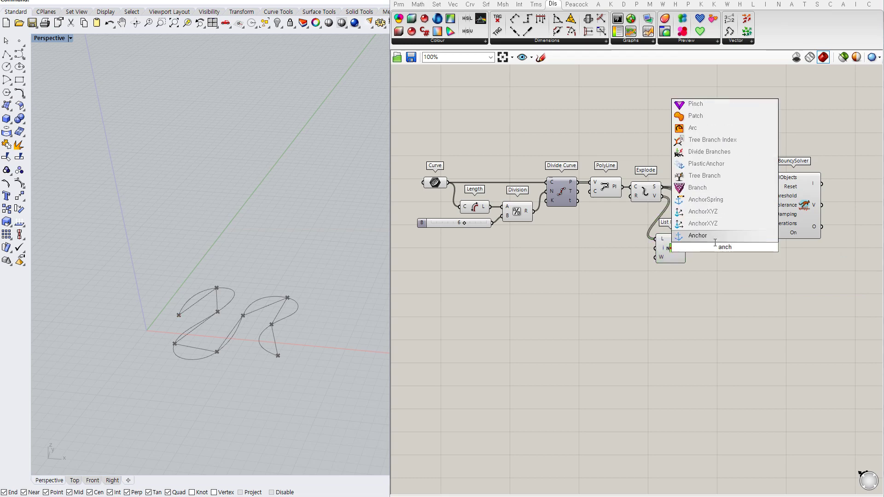
pyautogui.click(709, 236)
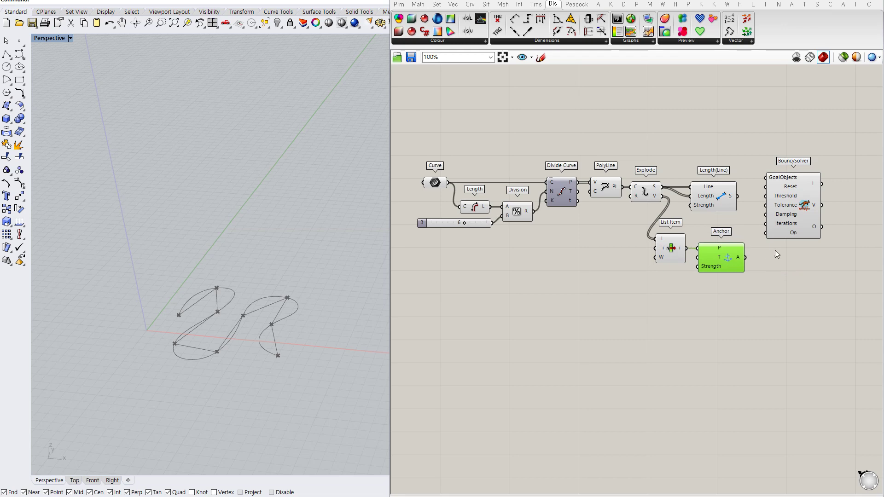
pyautogui.moveTo(774, 250); pyautogui.dragTo(754, 254, button='right')
pyautogui.moveTo(766, 222); pyautogui.dragTo(789, 231)
# - Look over the Kangaroo force, goal and solver component sets
pyautogui.moveTo(713, 139); pyautogui.dragTo(696, 138, button='right')
pyautogui.click(696, 138)
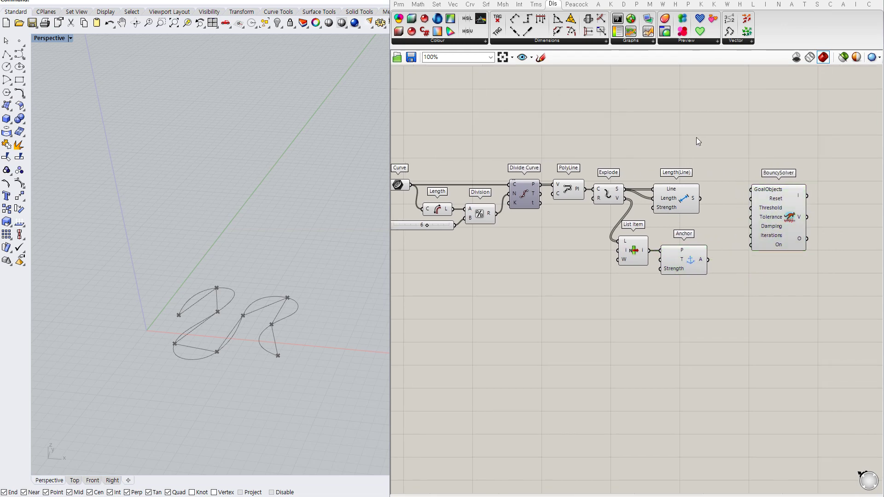
pyautogui.click(702, 5)
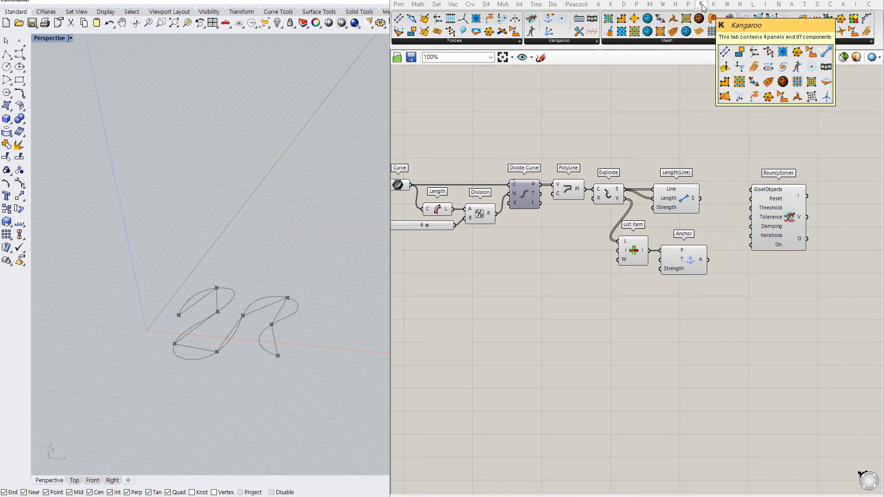
pyautogui.click(714, 4)
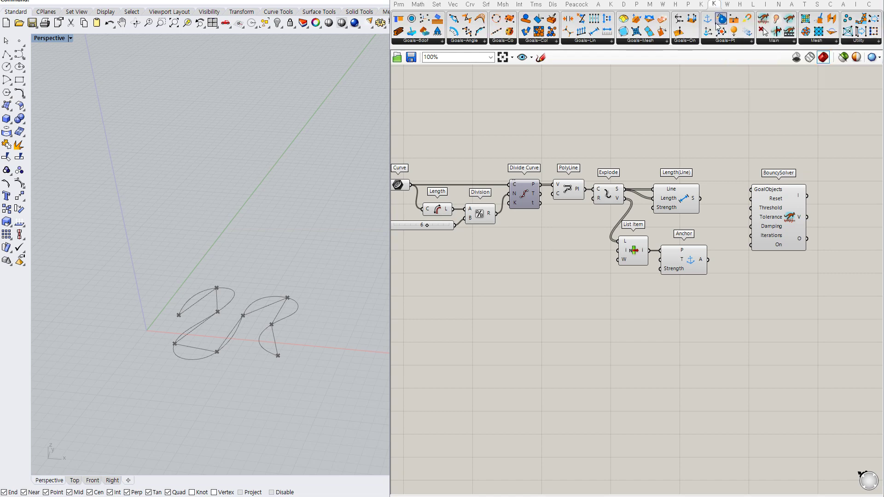
pyautogui.moveTo(687, 102); pyautogui.dragTo(656, 98, button='right')
# - Wire the Length(Line) and Anchor outputs together into the GoalObjects input of the BouncySolver
pyautogui.moveTo(737, 207); pyautogui.dragTo(748, 208)
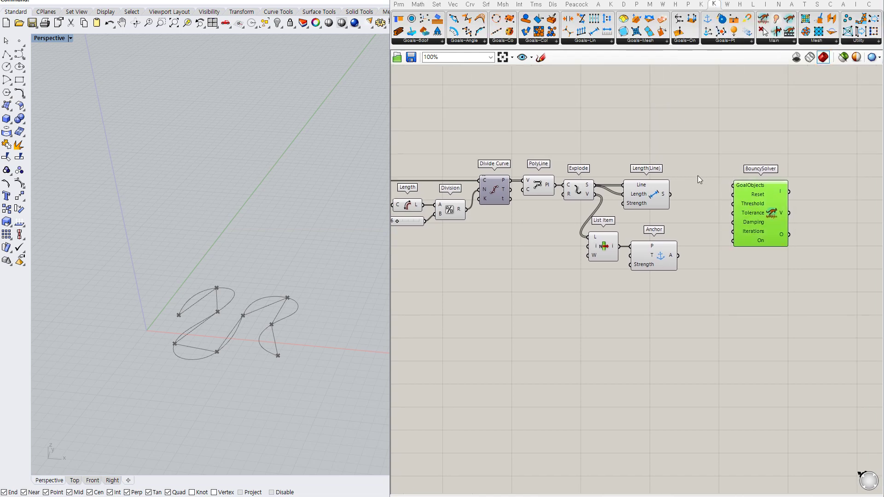
pyautogui.click(697, 175)
pyautogui.moveTo(670, 194); pyautogui.dragTo(749, 198)
pyautogui.click(695, 234)
pyautogui.moveTo(652, 295); pyautogui.dragTo(596, 247)
pyautogui.click(708, 263)
pyautogui.moveTo(672, 252); pyautogui.dragTo(734, 194)
# - Add a Button and a Boolean Toggle below the Anchor goal
pyautogui.doubleClick(654, 303)
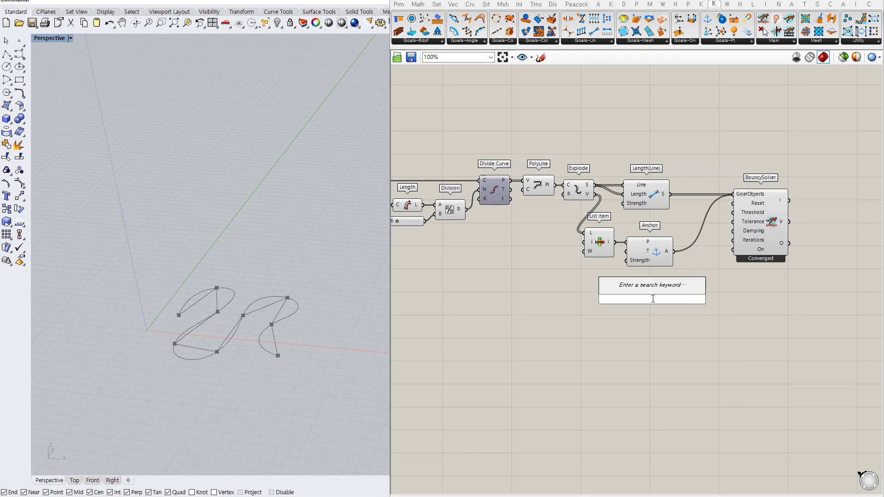
pyautogui.write('button')
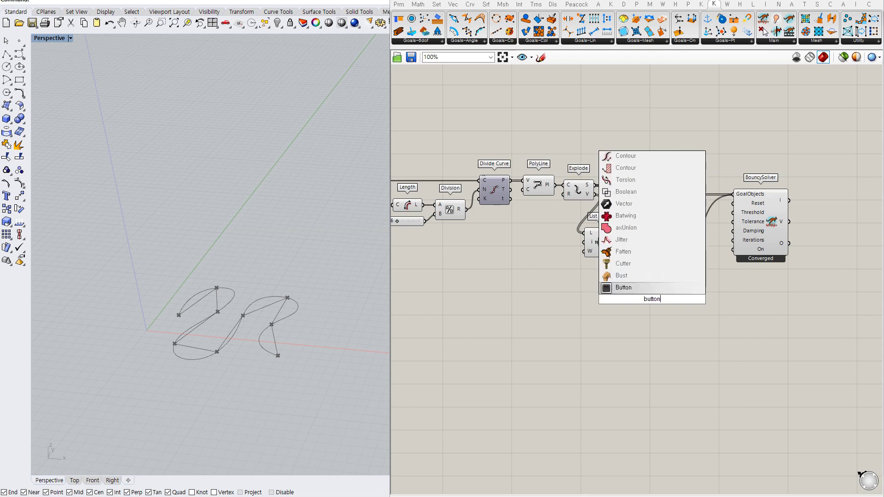
pyautogui.press('Return')
pyautogui.doubleClick(676, 314)
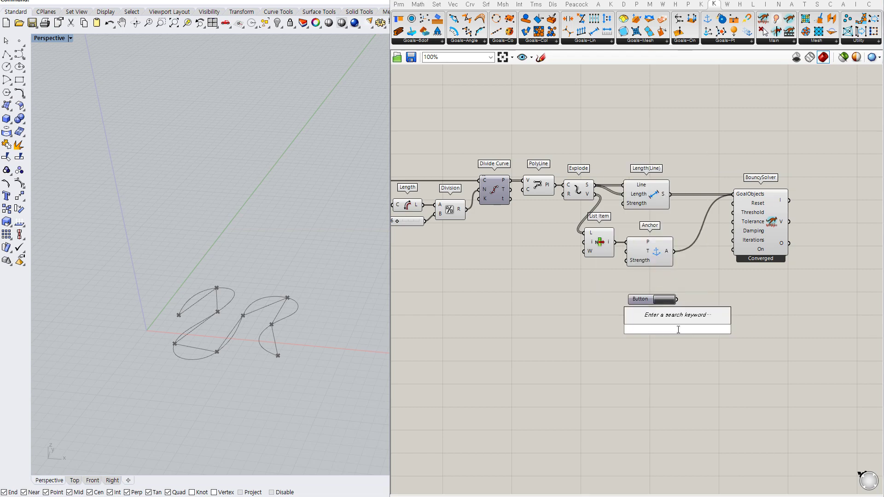
pyautogui.write('togg')
pyautogui.click(672, 321)
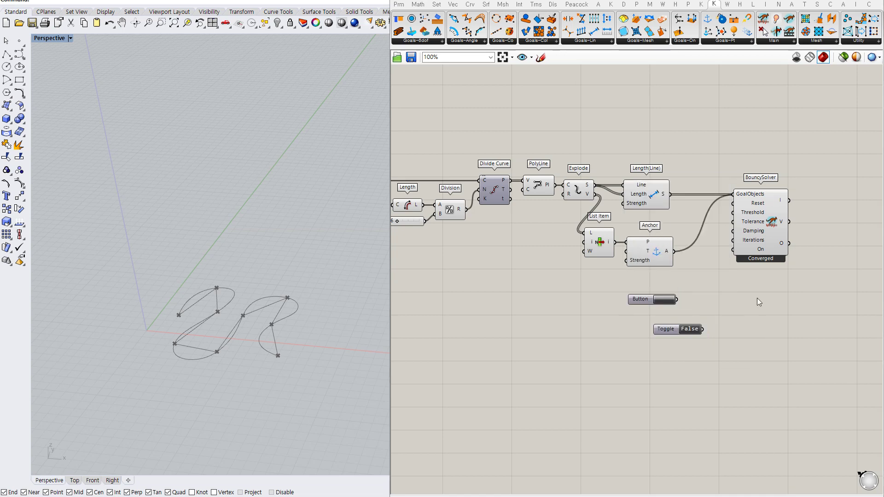
# - Wire the toggle to the BouncySolver's On input and the button to its Reset input, stacking the toggle under the button
pyautogui.moveTo(733, 250); pyautogui.dragTo(703, 330)
pyautogui.moveTo(733, 204); pyautogui.dragTo(668, 286)
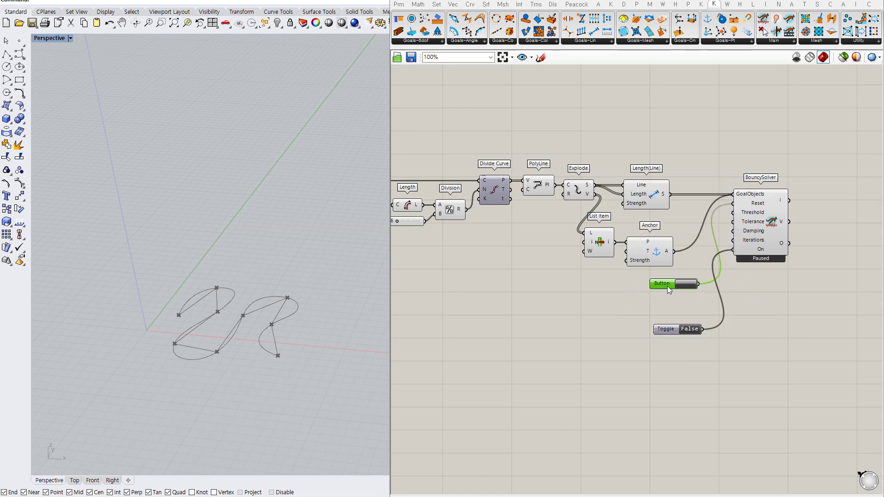
pyautogui.moveTo(669, 330); pyautogui.dragTo(664, 298)
pyautogui.click(676, 323)
pyautogui.moveTo(726, 322); pyautogui.dragTo(699, 321, button='right')
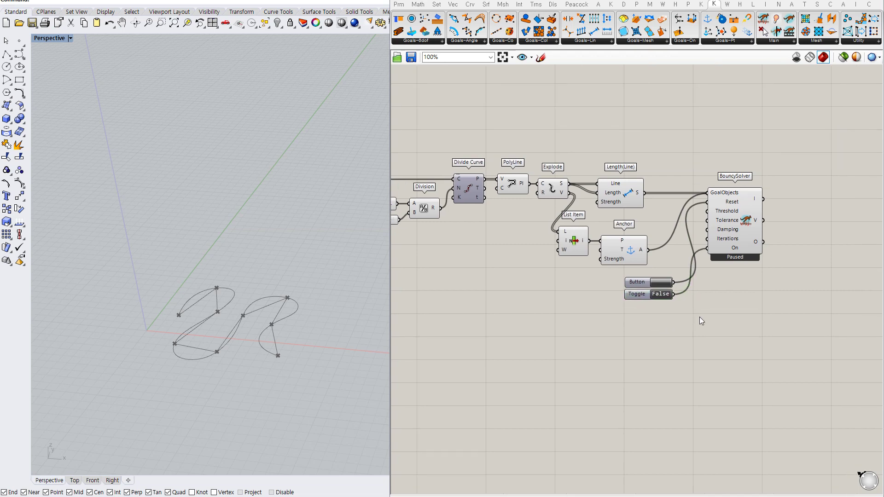
# - Tidy the layout by moving List Item and Anchor up, the BouncySolver down, and the button and toggle closer beneath them
pyautogui.moveTo(628, 251); pyautogui.dragTo(581, 237)
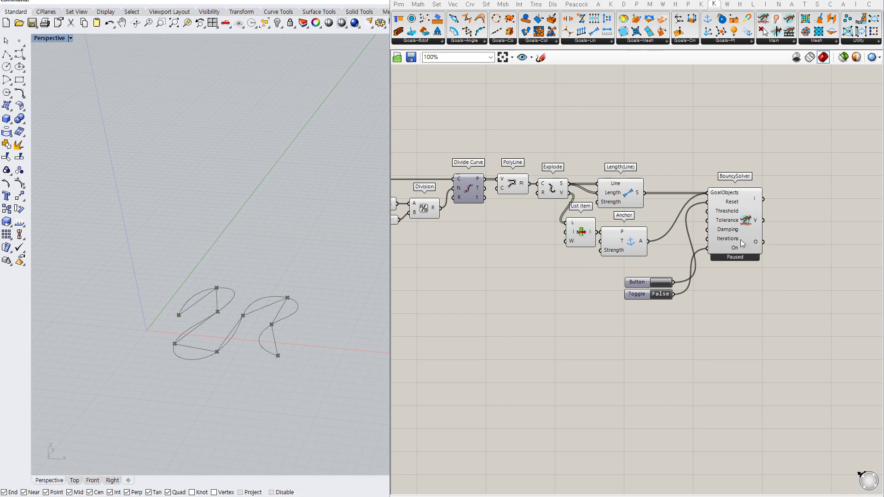
pyautogui.moveTo(733, 226); pyautogui.dragTo(721, 256)
pyautogui.moveTo(670, 317); pyautogui.dragTo(637, 285)
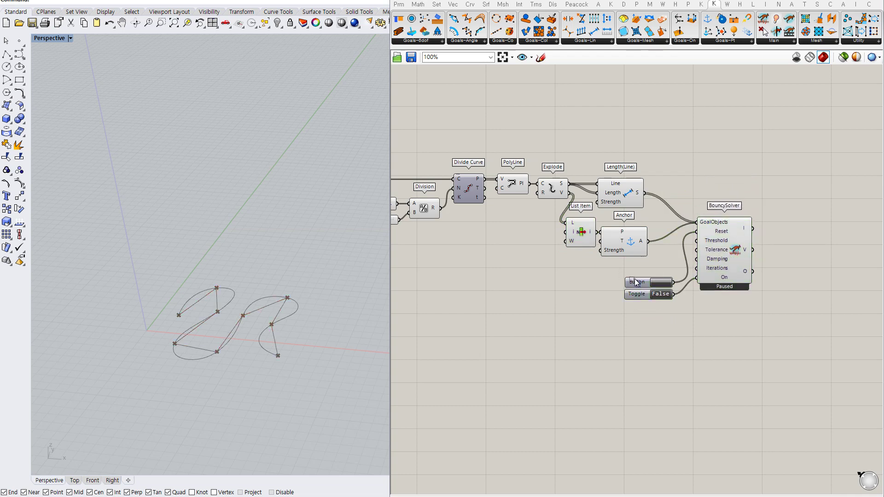
pyautogui.click(638, 282)
pyautogui.moveTo(653, 325); pyautogui.dragTo(631, 277)
pyautogui.moveTo(633, 283); pyautogui.dragTo(615, 274)
pyautogui.click(636, 301)
# - Add a Kangaroo Load goal above Length(Line) and wire the Explode vertices output to its point input
pyautogui.moveTo(697, 174); pyautogui.dragTo(731, 180, button='right')
pyautogui.moveTo(635, 138); pyautogui.dragTo(668, 137, button='right')
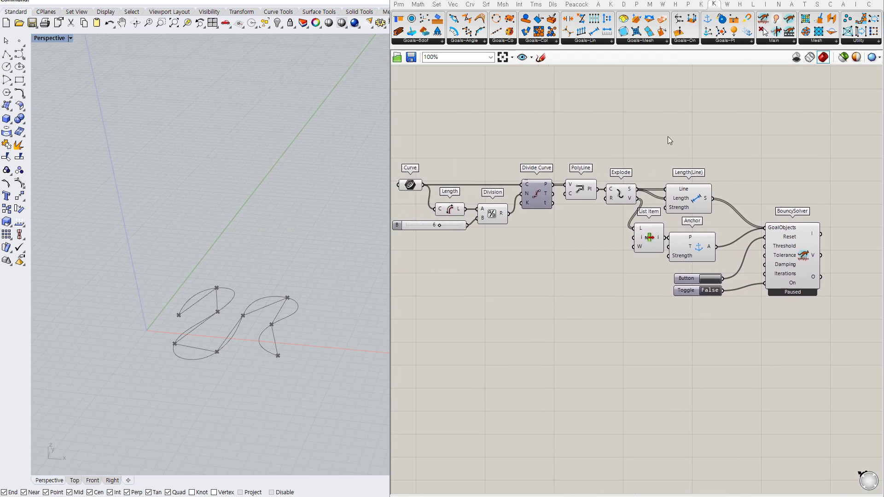
pyautogui.doubleClick(668, 136)
pyautogui.write('load')
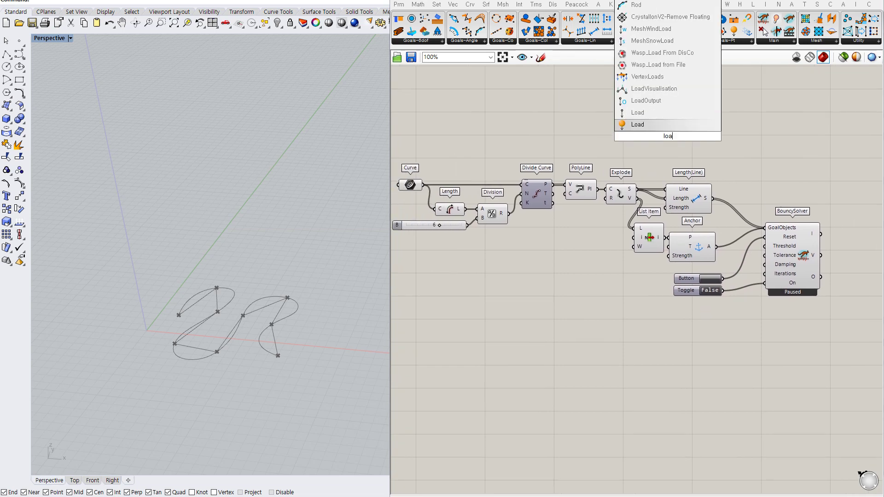
pyautogui.click(663, 128)
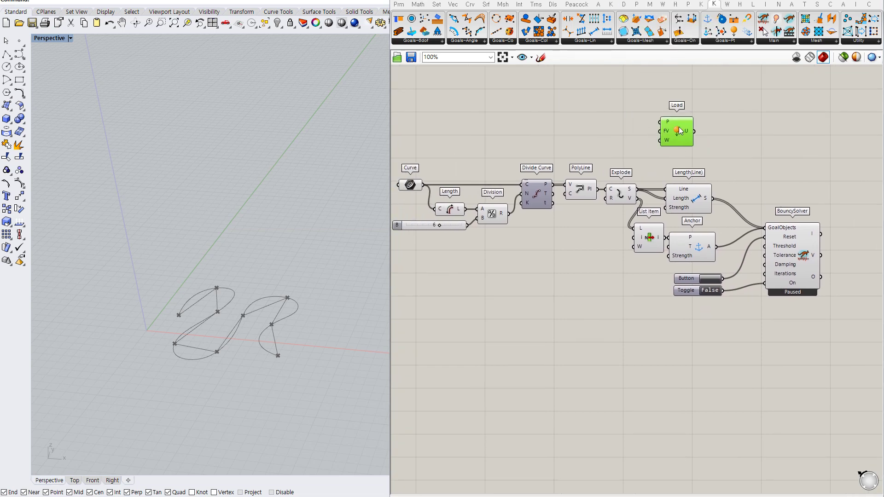
pyautogui.moveTo(611, 129); pyautogui.dragTo(638, 138, button='right')
pyautogui.click(629, 134)
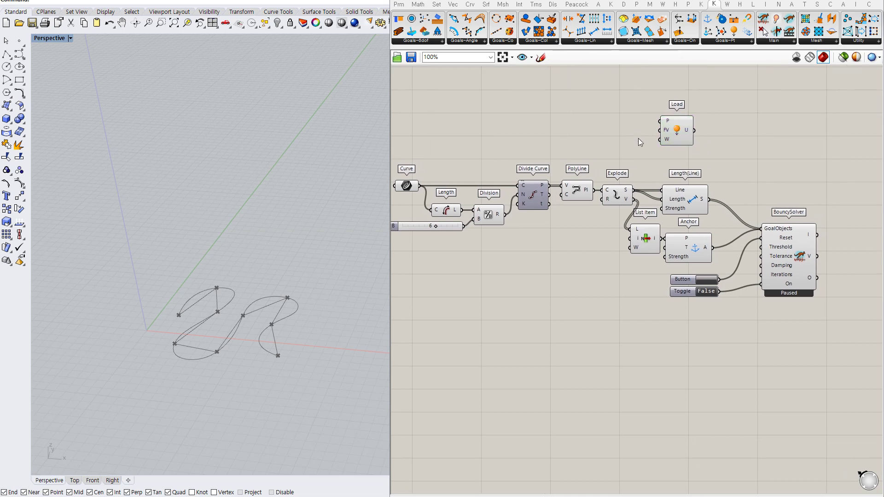
pyautogui.moveTo(633, 199); pyautogui.dragTo(677, 138)
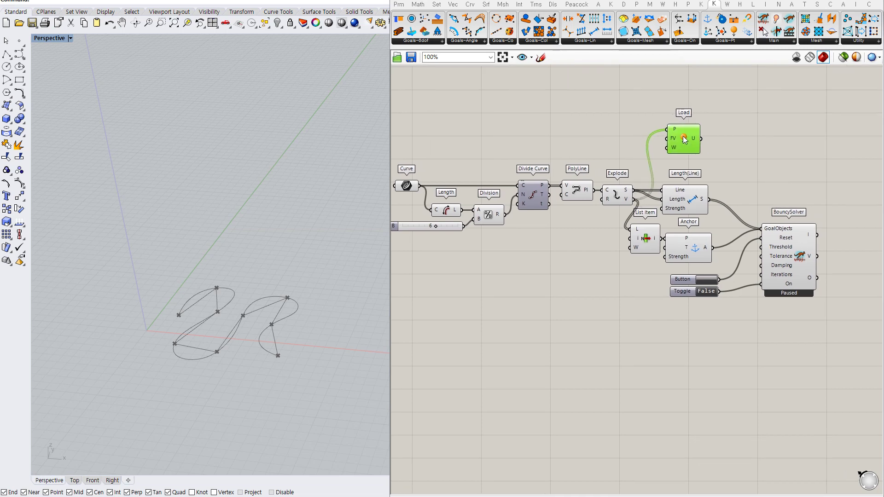
# - Add a Unit Z vector component and wire its output to the FV input of the Load goal
pyautogui.click(596, 132)
pyautogui.doubleClick(607, 137)
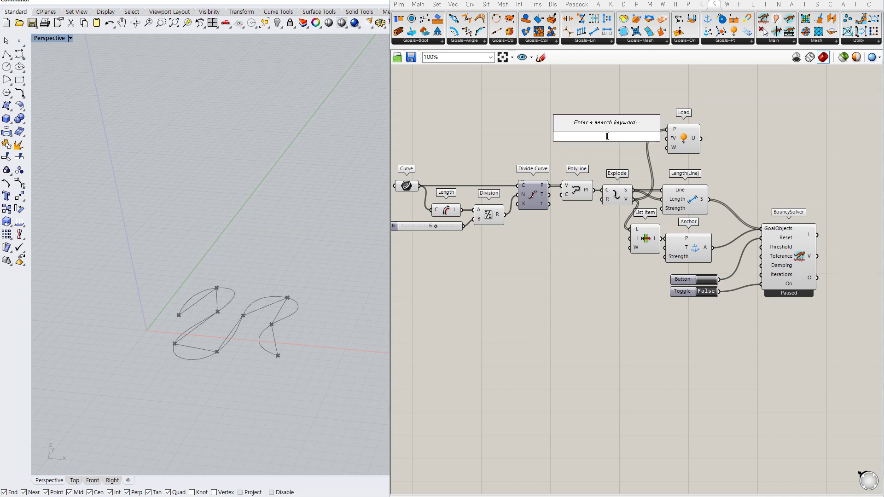
pyautogui.write('z')
pyautogui.press('Return')
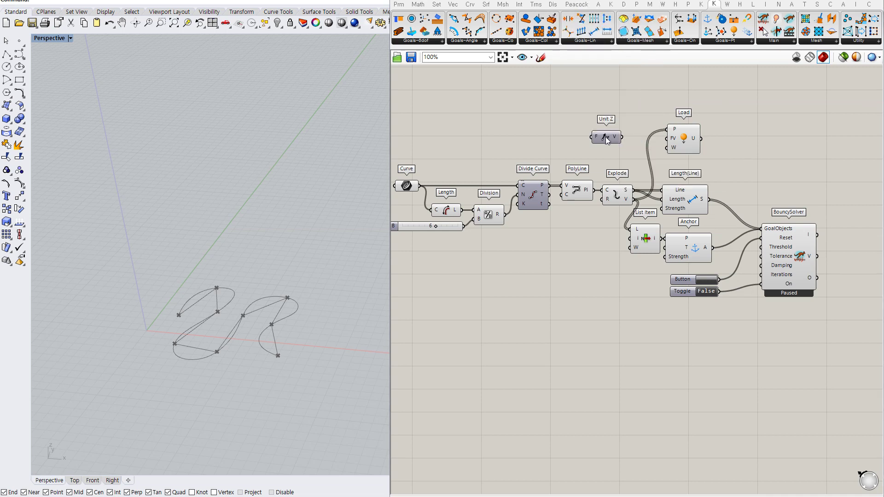
pyautogui.moveTo(668, 139); pyautogui.dragTo(618, 140)
# - Add a decimal number slider ranging from 0 to 1, wire it to the Unit Z factor, and set it to about 0.13
pyautogui.doubleClick(548, 141)
pyautogui.write('0<')
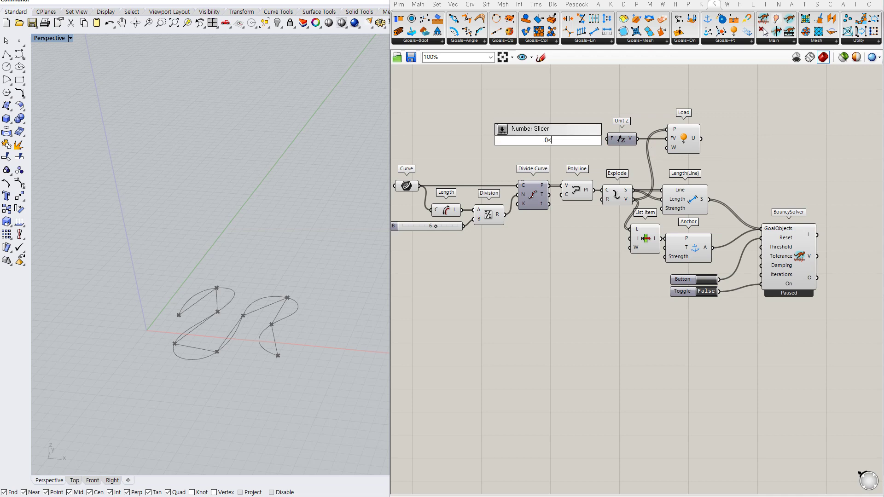
pyautogui.write('1.00')
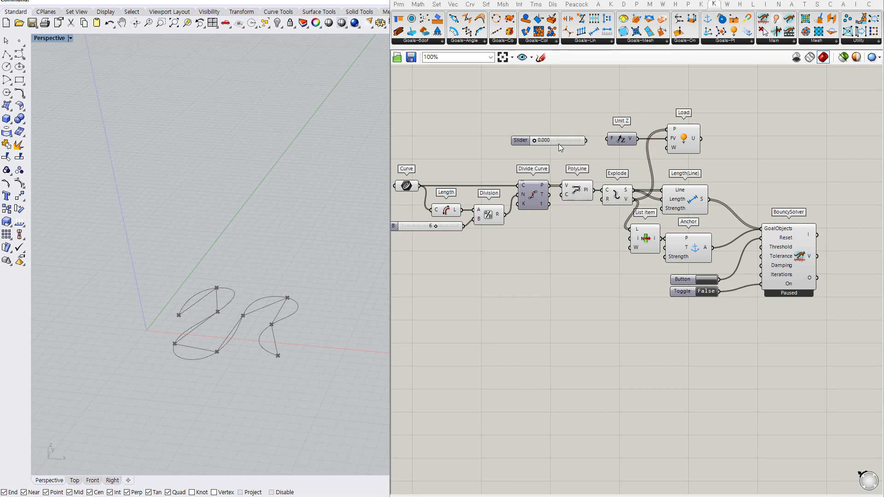
pyautogui.moveTo(582, 144); pyautogui.dragTo(553, 141)
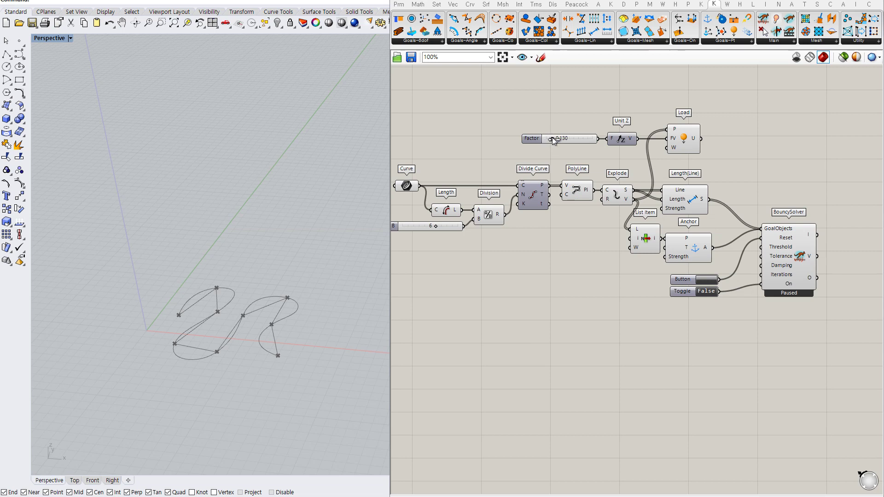
# - Hide the previews of the Explode and PolyLine components
pyautogui.moveTo(364, 166); pyautogui.dragTo(295, 189, button='right')
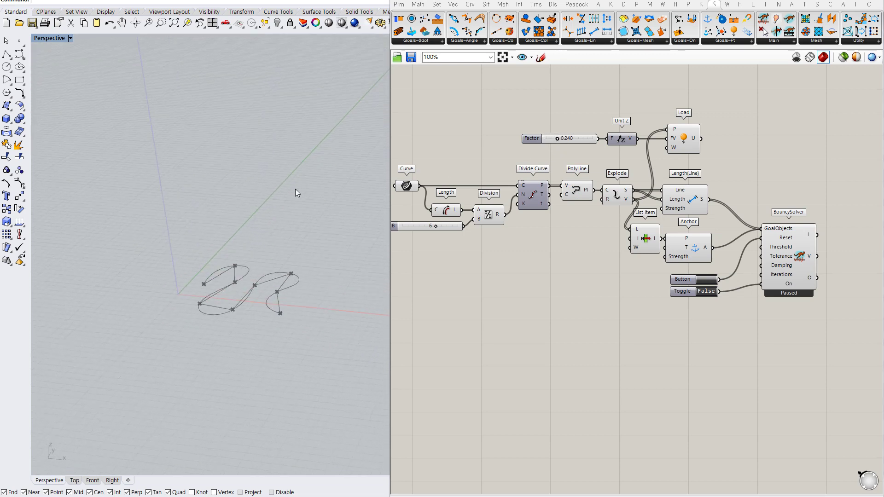
pyautogui.click(612, 202)
pyautogui.hotkey('ctrl', 'q')
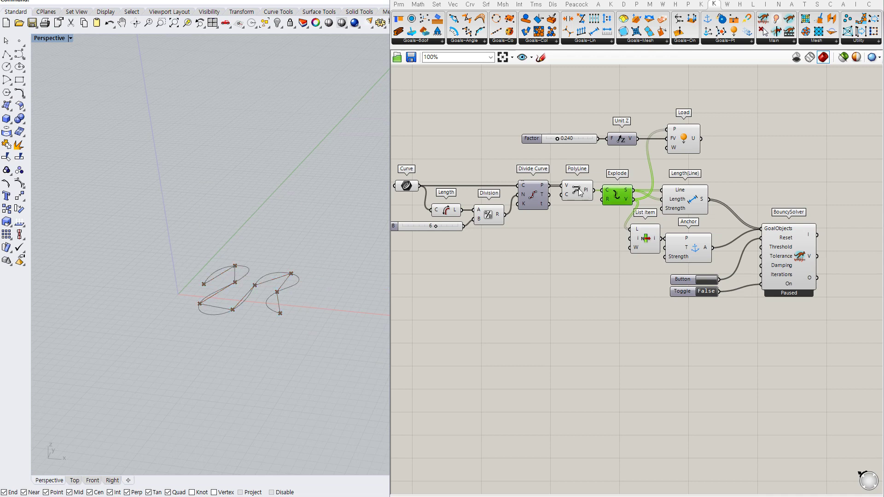
pyautogui.click(578, 196)
pyautogui.hotkey('ctrl', 'q')
pyautogui.click(581, 239)
# - Tidy the layout by lining up Length(Line) with Load and moving BouncySolver slightly closer to the goals
pyautogui.moveTo(637, 242); pyautogui.dragTo(572, 221, button='right')
pyautogui.moveTo(613, 178); pyautogui.dragTo(619, 179)
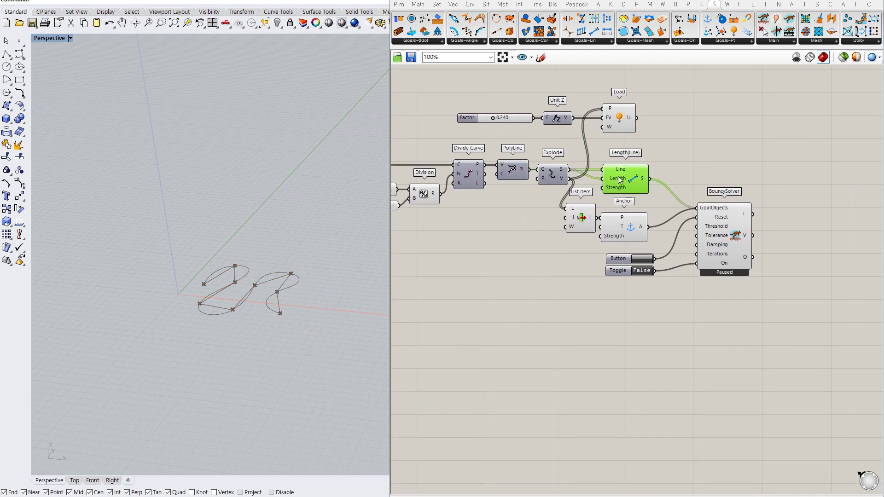
pyautogui.moveTo(780, 209); pyautogui.dragTo(745, 187, button='right')
pyautogui.click(745, 188)
pyautogui.moveTo(690, 216); pyautogui.dragTo(683, 216)
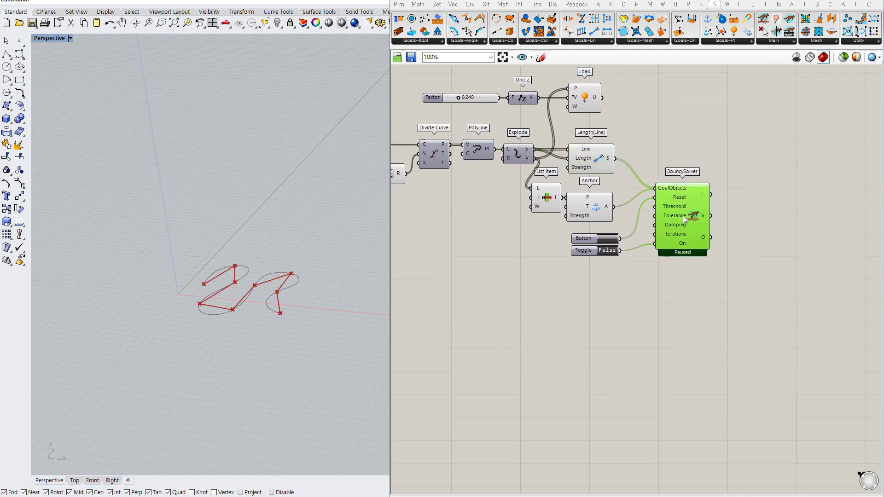
pyautogui.click(756, 211)
pyautogui.moveTo(756, 211); pyautogui.dragTo(731, 204, button='right')
# - Add an Interpolate curve component, wire the BouncySolver V output to its V input, and hide the solver's preview
pyautogui.click(651, 221)
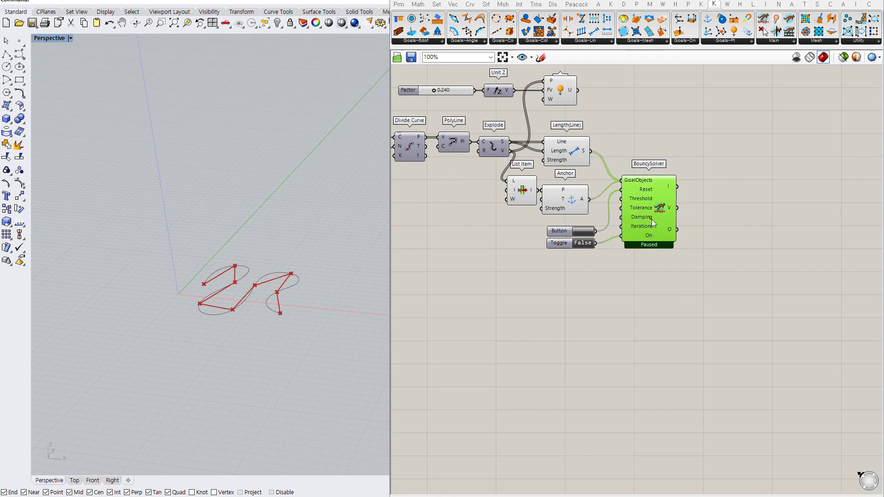
pyautogui.doubleClick(736, 212)
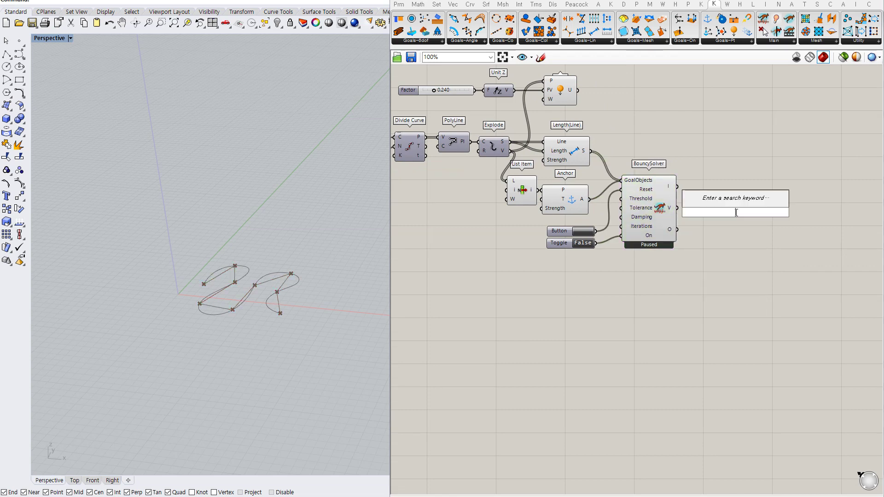
pyautogui.write('inter')
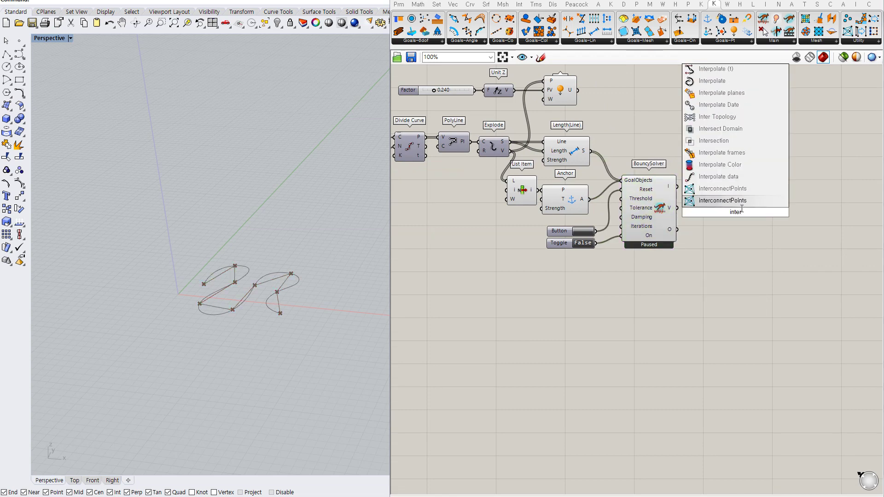
pyautogui.click(713, 83)
pyautogui.moveTo(719, 199); pyautogui.dragTo(677, 208)
pyautogui.moveTo(739, 209); pyautogui.dragTo(717, 215)
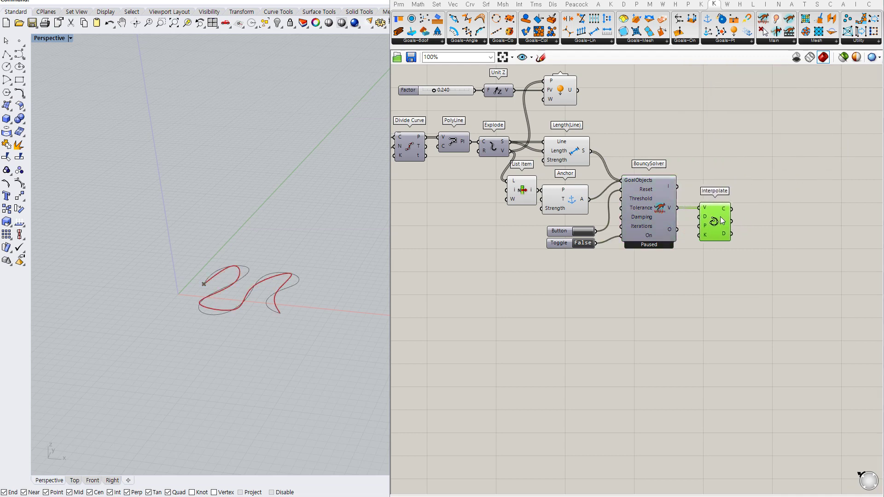
pyautogui.click(696, 271)
# - Hide the preview of the source Curve parameter and move Interpolate closer to BouncySolver
pyautogui.moveTo(484, 212); pyautogui.dragTo(639, 226, button='right')
pyautogui.click(443, 152)
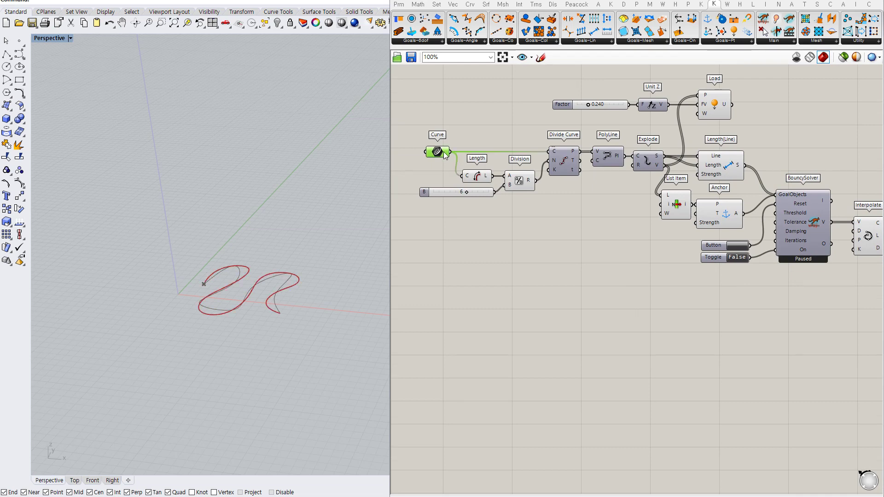
pyautogui.hotkey('ctrl', 'q')
pyautogui.moveTo(832, 255); pyautogui.dragTo(671, 253, button='right')
pyautogui.moveTo(701, 231); pyautogui.dragTo(694, 232)
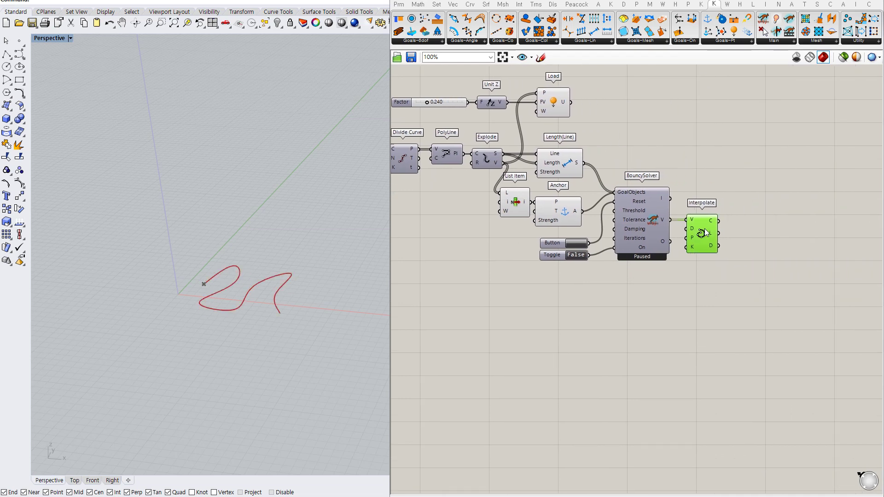
# - Add an End Points component beside Interpolate and wire the Interpolate C output to its C input
pyautogui.doubleClick(757, 228)
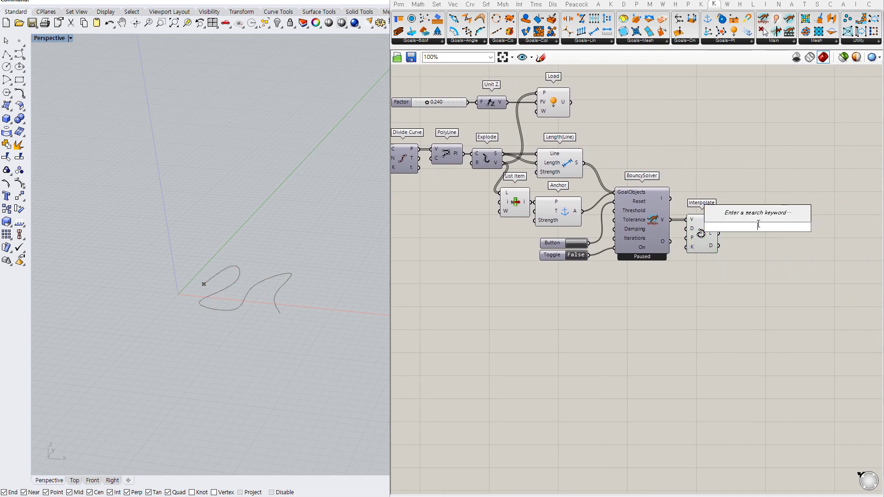
pyautogui.write('end')
pyautogui.press('Return')
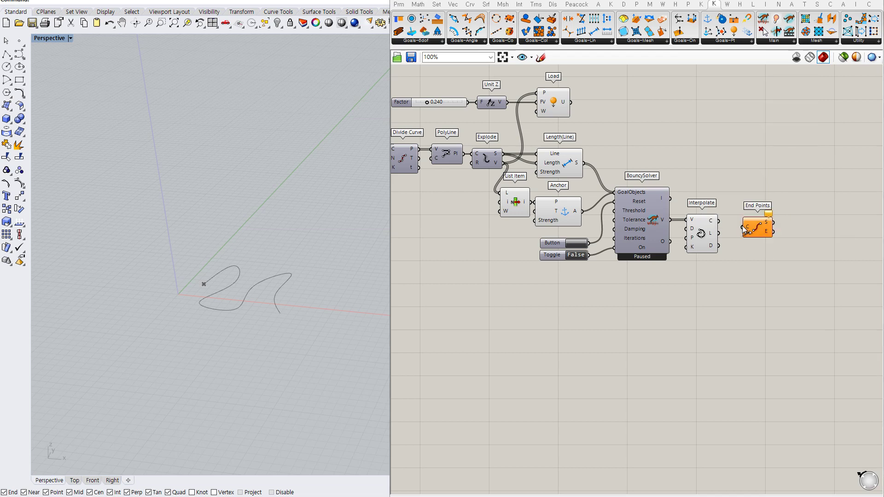
pyautogui.moveTo(743, 227)
pyautogui.mouseDown()
pyautogui.moveTo(718, 220)
pyautogui.moveTo(747, 222)
pyautogui.mouseUp()
# - Hide the End Points preview and leave the Interpolate curve preview switched on
pyautogui.click(705, 228)
pyautogui.hotkey('ctrl', 'q')
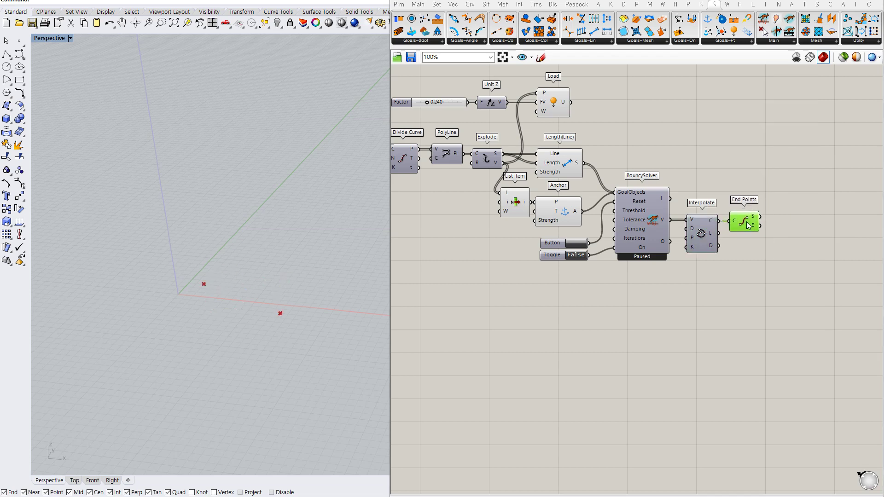
pyautogui.moveTo(749, 249); pyautogui.dragTo(732, 249, button='right')
pyautogui.click(695, 236)
pyautogui.hotkey('ctrl', 'q')
pyautogui.click(776, 228)
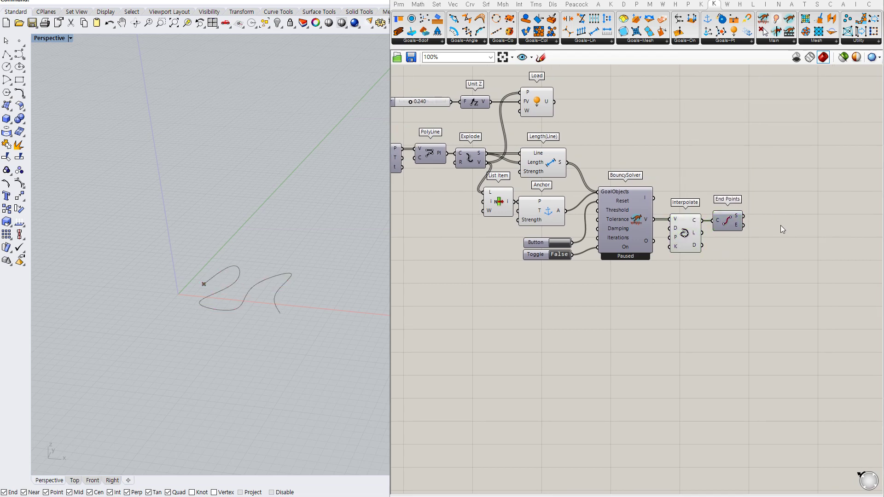
# - Add a Sphere surface component beside End Points and wire the E output to its B input
pyautogui.doubleClick(781, 226)
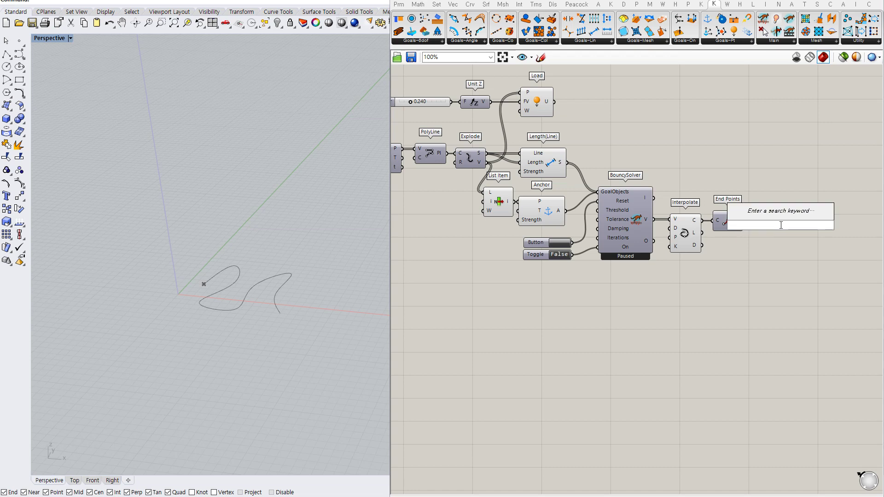
pyautogui.write('spher')
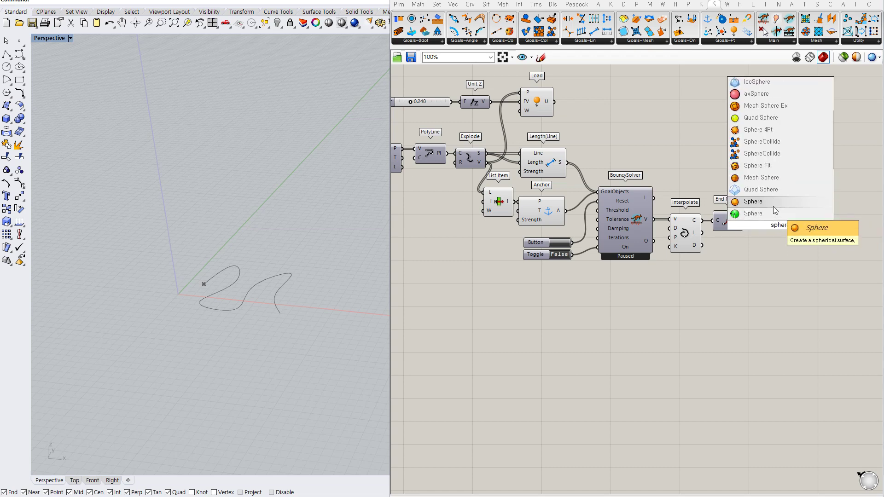
pyautogui.click(772, 202)
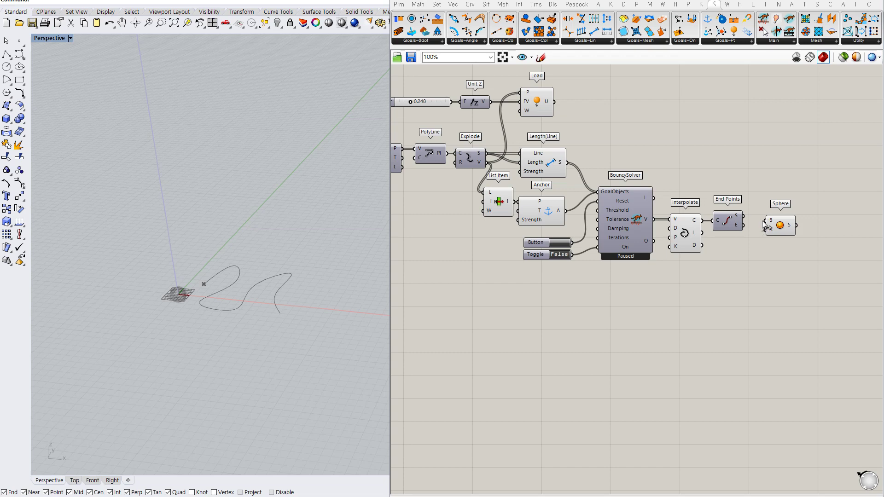
pyautogui.moveTo(766, 223); pyautogui.dragTo(782, 232)
pyautogui.click(762, 251)
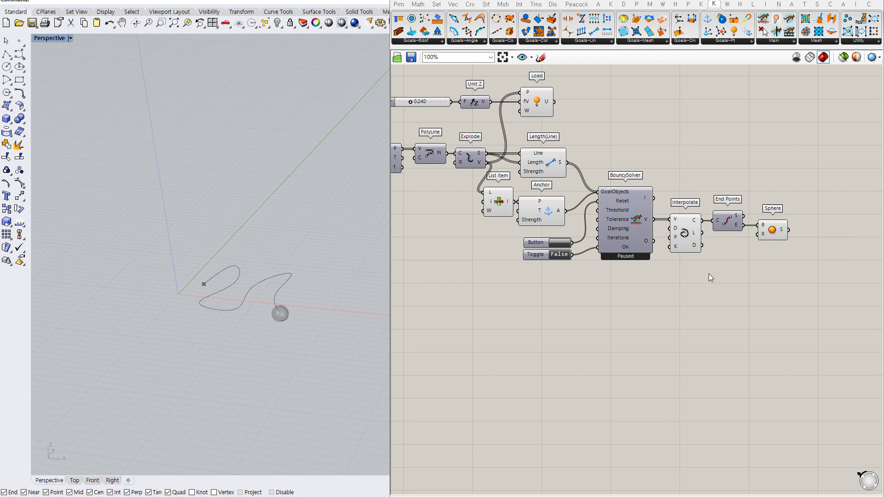
# - Add a Custom Preview Materials component and wire the Sphere S output to its G input
pyautogui.moveTo(709, 274); pyautogui.dragTo(738, 258, button='right')
pyautogui.click(800, 220)
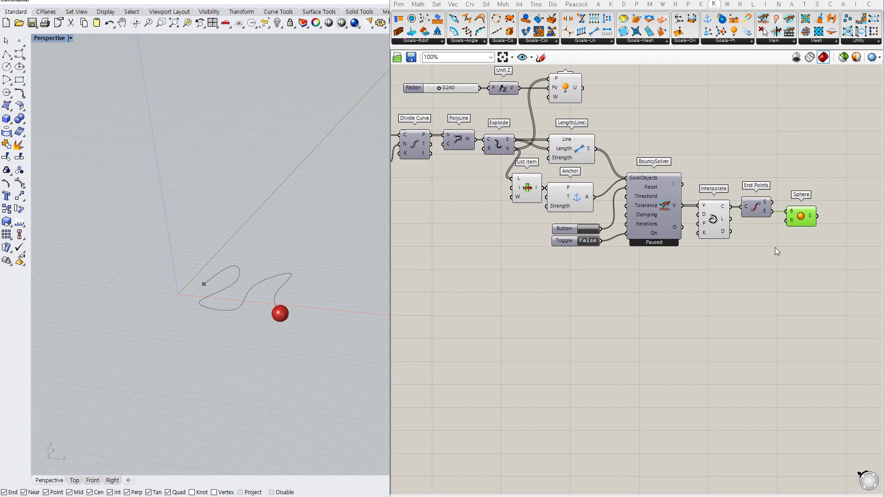
pyautogui.click(775, 247)
pyautogui.moveTo(818, 235); pyautogui.dragTo(744, 247, button='right')
pyautogui.doubleClick(791, 223)
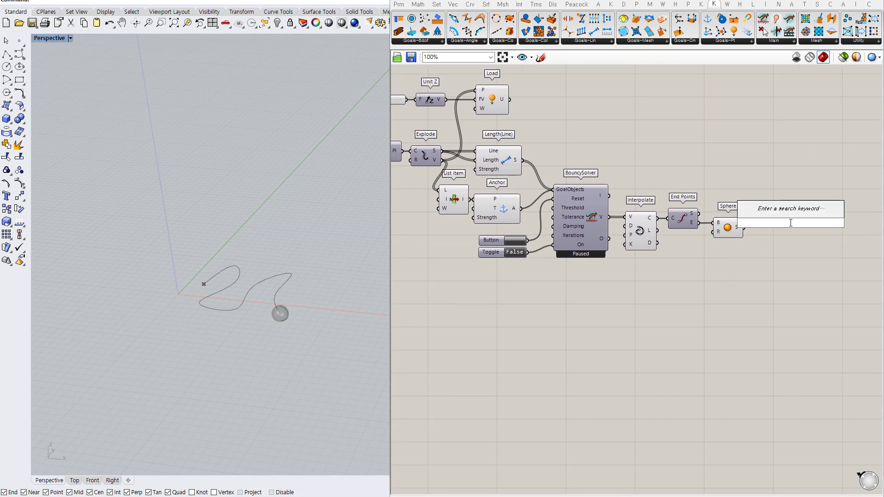
pyautogui.write('cus')
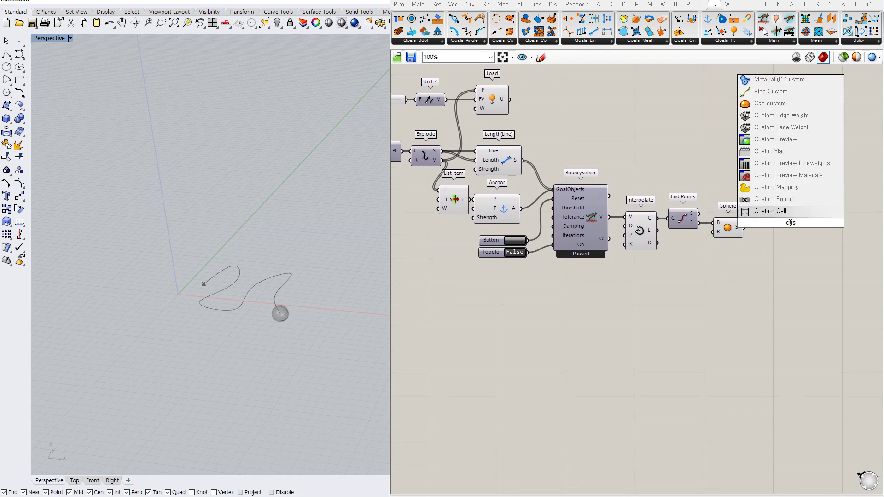
pyautogui.click(788, 175)
pyautogui.moveTo(777, 204); pyautogui.dragTo(743, 228)
pyautogui.moveTo(790, 211); pyautogui.dragTo(794, 235)
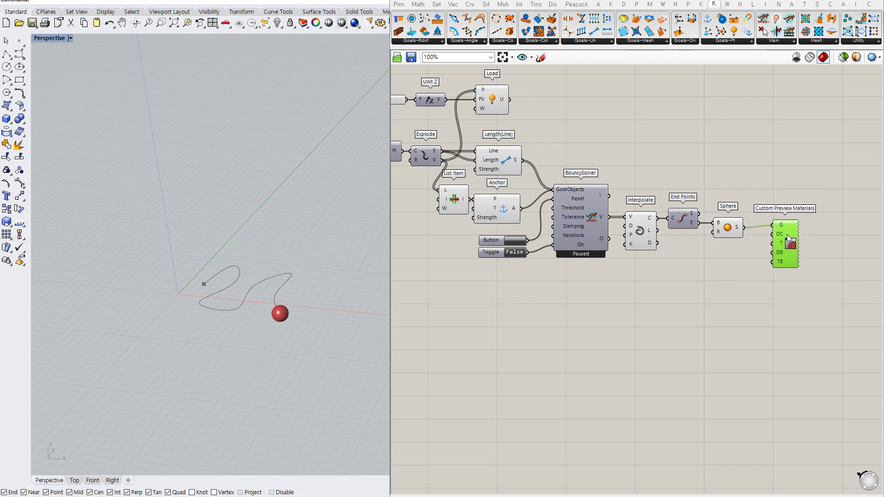
# - Start the BouncySolver simulation by setting its Boolean toggle to True
pyautogui.click(593, 286)
pyautogui.moveTo(592, 287); pyautogui.dragTo(535, 297, button='right')
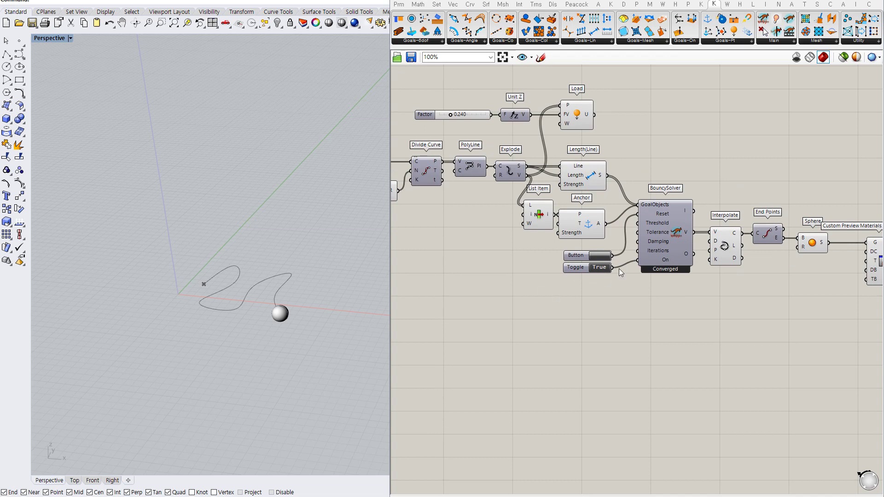
pyautogui.doubleClick(599, 267)
pyautogui.moveTo(648, 283); pyautogui.dragTo(650, 306, button='right')
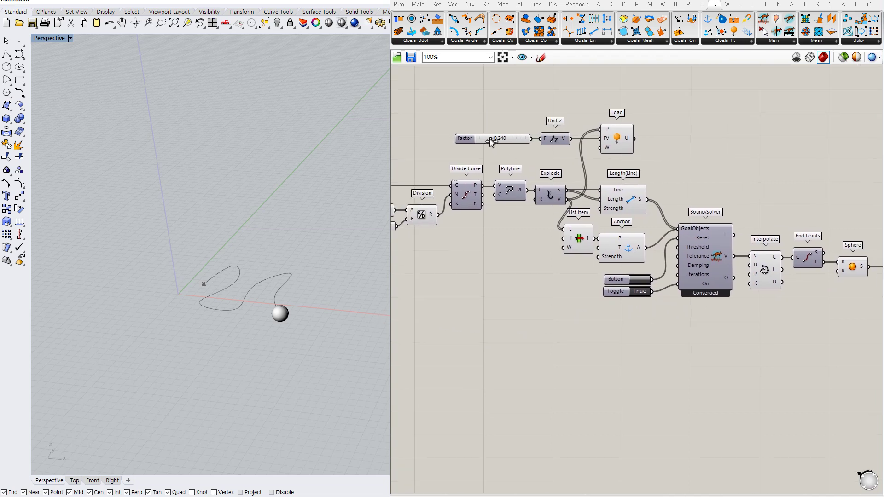
# - Set the Unit Z Factor slider to 0.290 and nudge the Anchor component slightly away from List Item
pyautogui.moveTo(495, 138); pyautogui.dragTo(492, 138)
pyautogui.moveTo(621, 249); pyautogui.dragTo(624, 250)
pyautogui.click(582, 264)
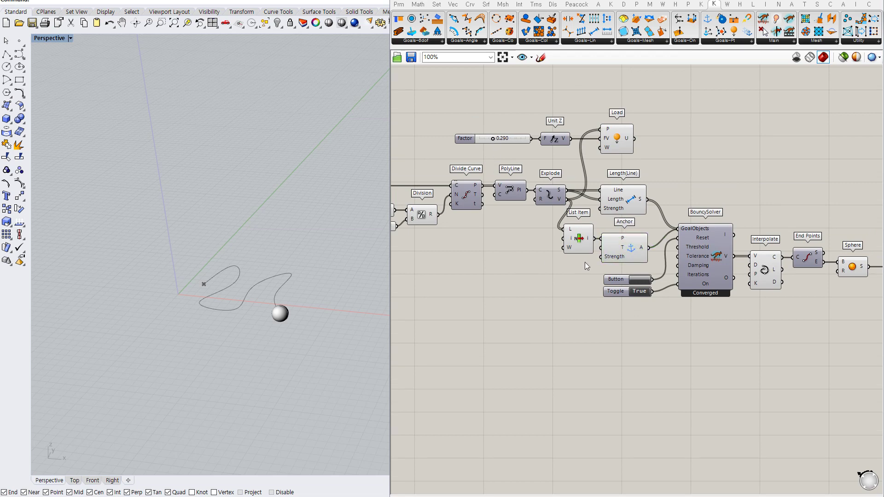
# - Wire the Load U output into the BouncySolver GoalObjects input alongside the existing goals and check the lifted curve
pyautogui.click(618, 137)
pyautogui.click(667, 140)
pyautogui.moveTo(635, 139); pyautogui.dragTo(677, 229)
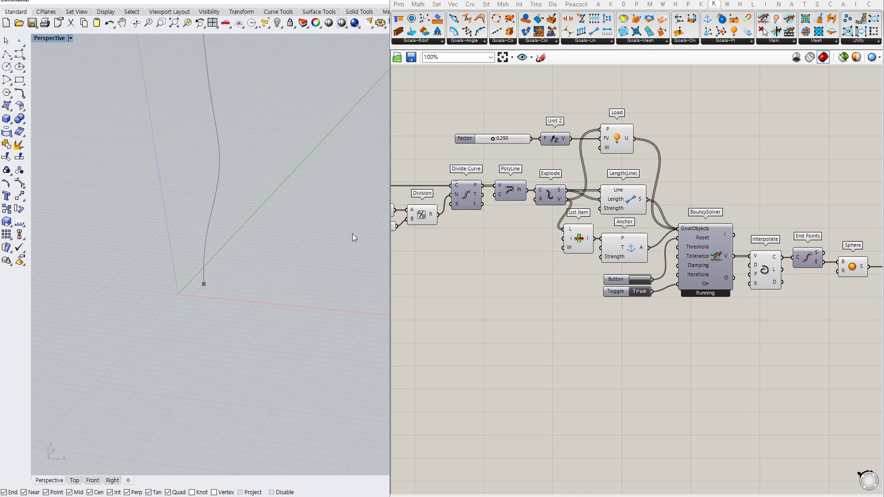
pyautogui.scroll(-5, 244, 386)
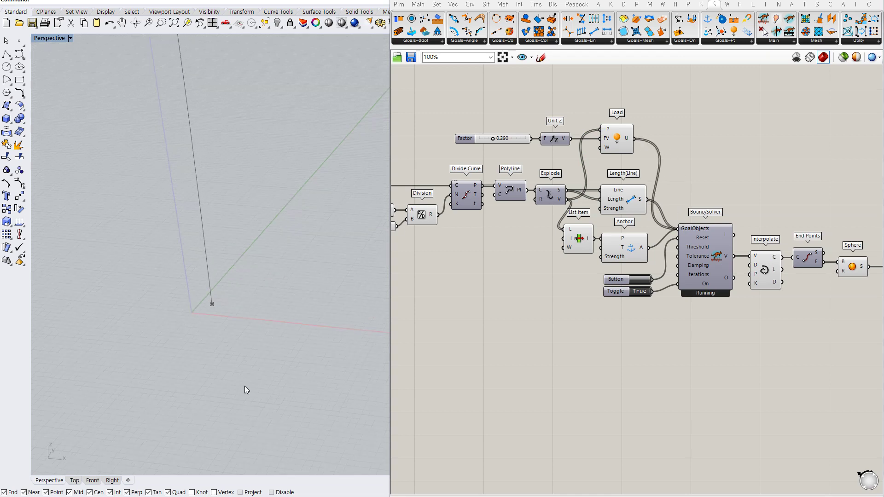
pyautogui.moveTo(243, 304); pyautogui.dragTo(242, 313, button='right')
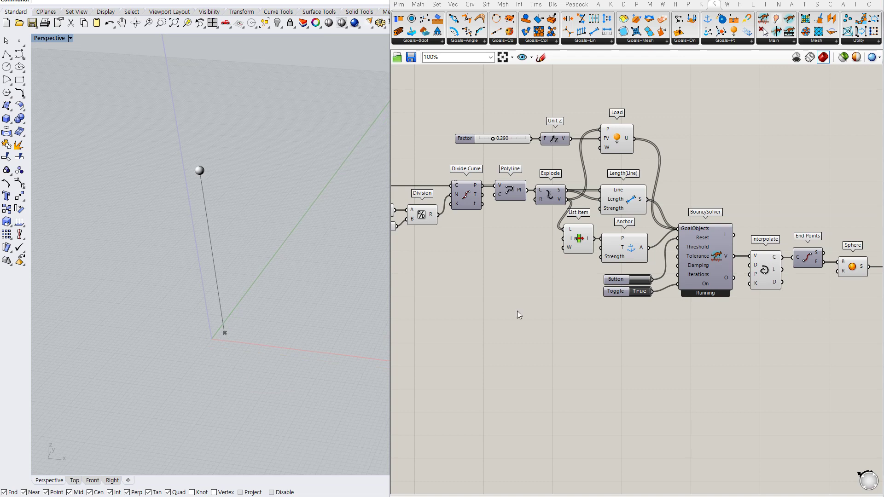
# - Add a number slider with the value 3 and wire it to the Sphere radius input
pyautogui.moveTo(855, 315); pyautogui.dragTo(720, 299, button='right')
pyautogui.doubleClick(662, 279)
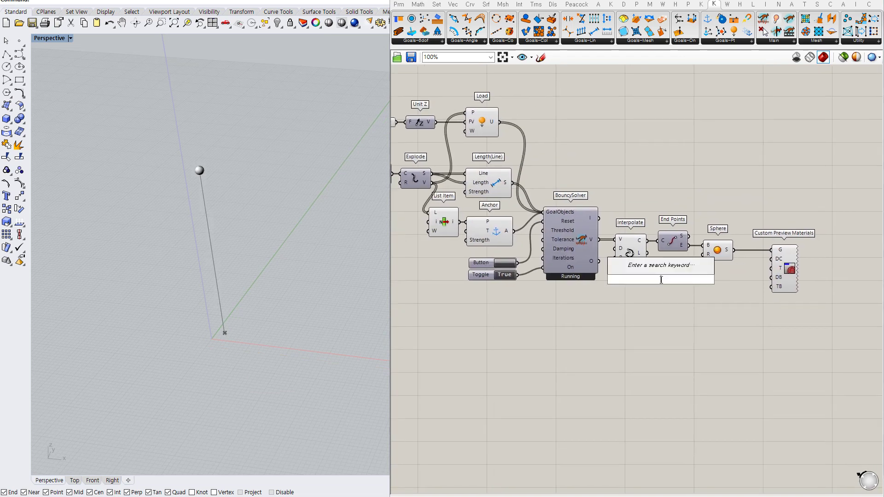
pyautogui.write('3')
pyautogui.press('Return')
pyautogui.moveTo(698, 280); pyautogui.dragTo(704, 254)
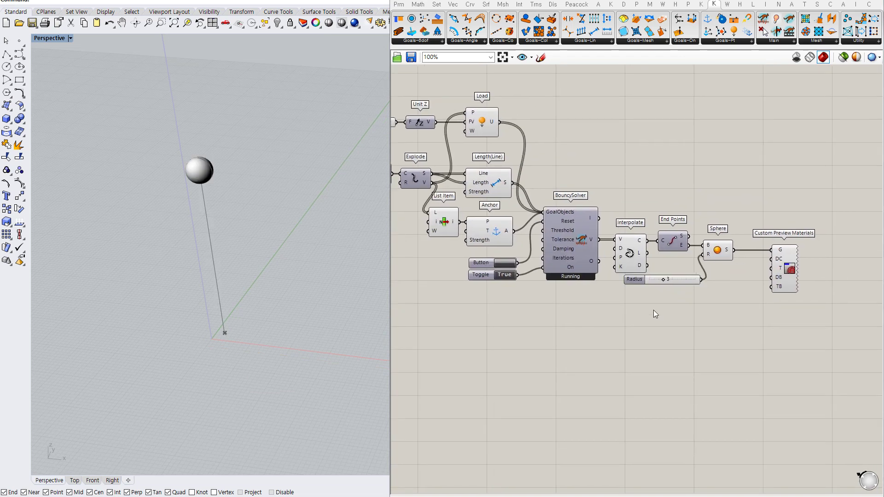
# - Reset the running simulation and watch the sphere rise on the curve
pyautogui.moveTo(297, 257); pyautogui.dragTo(295, 244, button='right')
pyautogui.scroll(2, 250, 253)
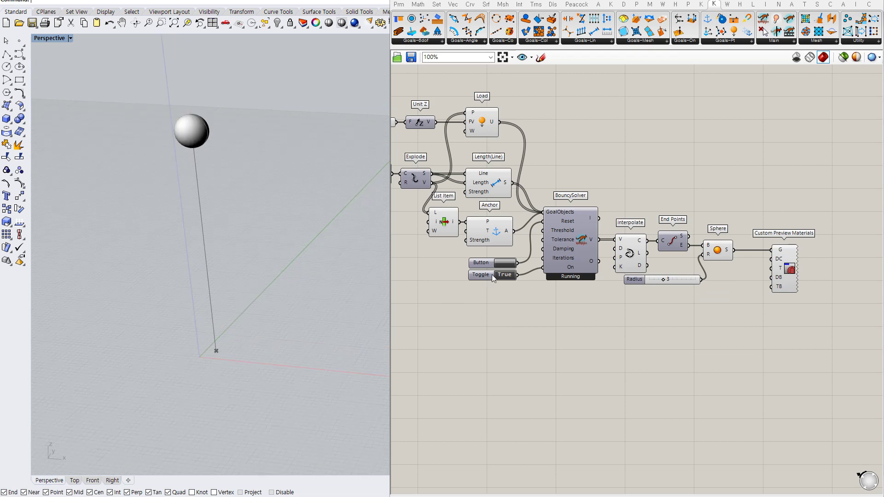
pyautogui.click(504, 263)
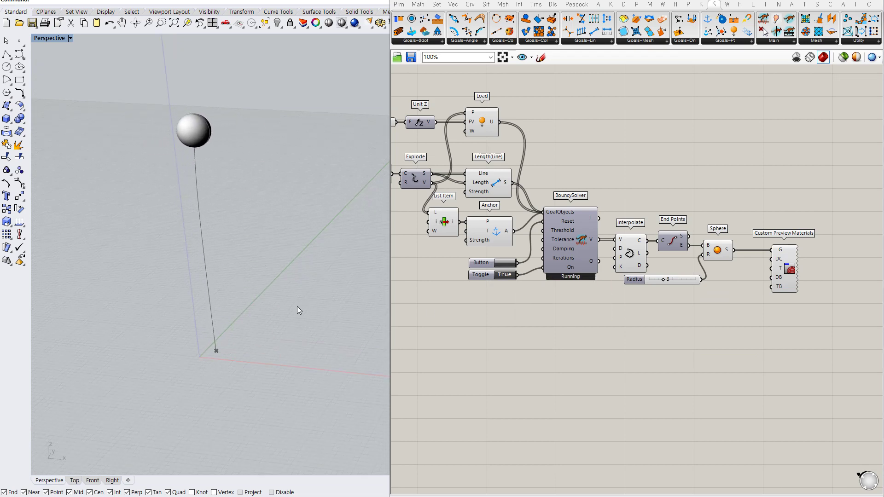
pyautogui.moveTo(525, 314); pyautogui.dragTo(602, 307, button='right')
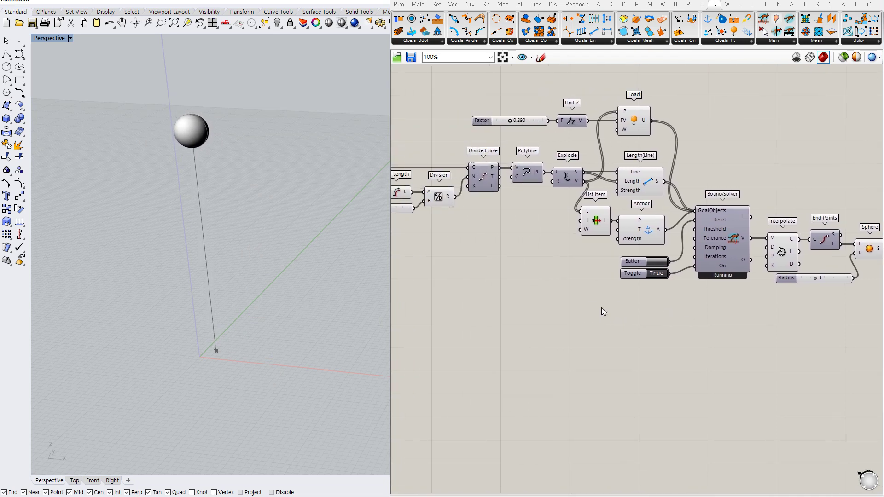
# - Move the Factor slider, Unit Z and Load together closer to the Length(Line) row
pyautogui.moveTo(675, 93); pyautogui.dragTo(527, 148)
pyautogui.moveTo(635, 122); pyautogui.dragTo(642, 130)
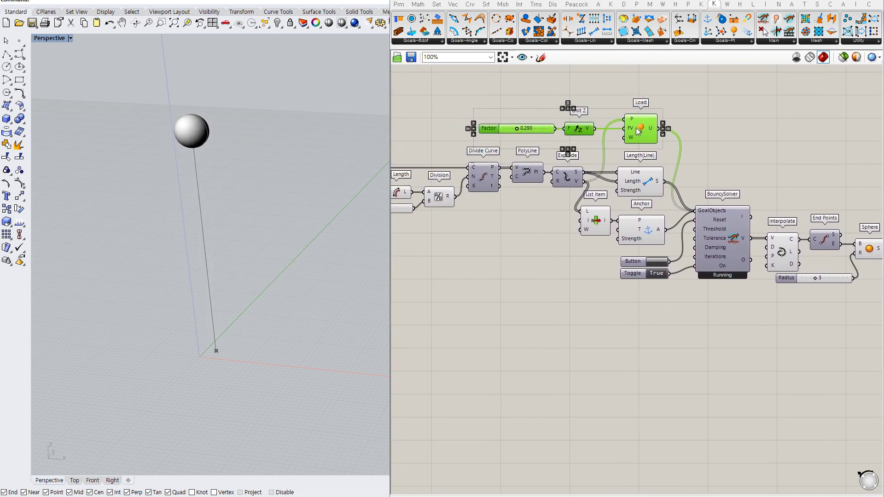
pyautogui.click(698, 135)
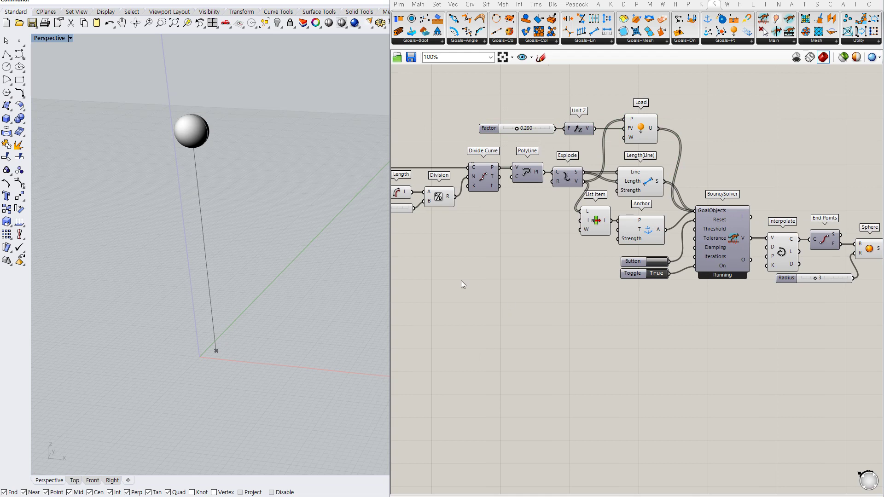
# - Set the slider feeding the Division B input to 8
pyautogui.moveTo(460, 280); pyautogui.dragTo(543, 294, button='right')
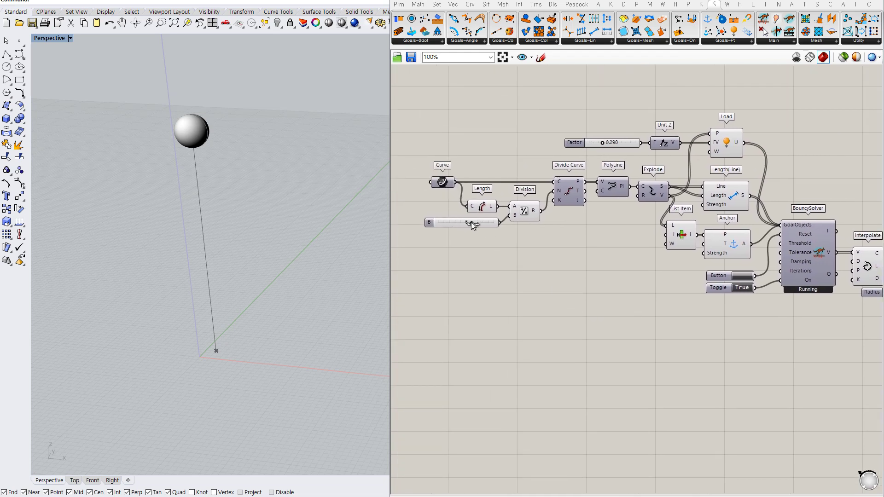
pyautogui.moveTo(471, 222)
pyautogui.mouseDown()
pyautogui.moveTo(464, 223)
pyautogui.moveTo(483, 224)
pyautogui.mouseUp()
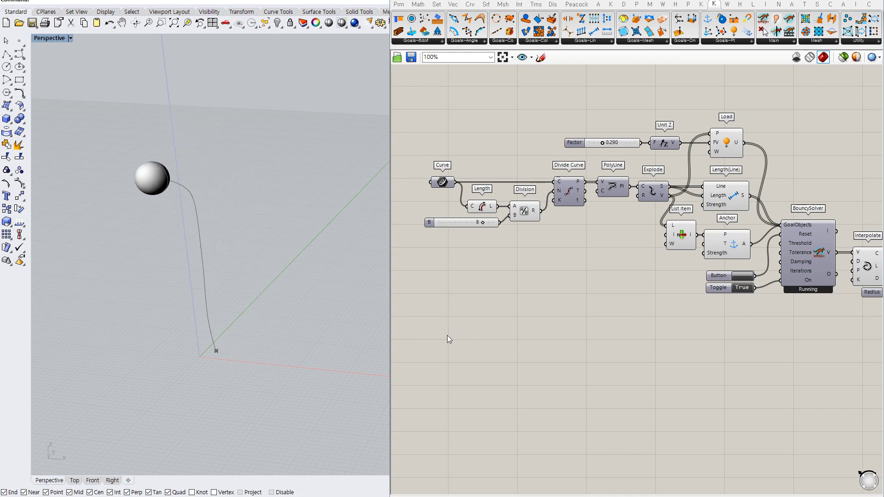
pyautogui.moveTo(664, 294); pyautogui.dragTo(536, 298, button='right')
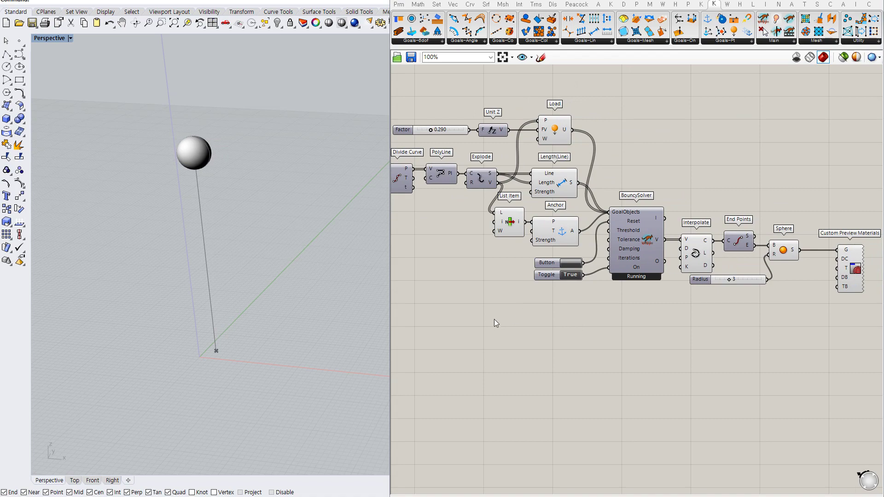
# - Widen the Grasshopper window over the Rhino viewport and nudge Interpolate slightly closer to BouncySolver
pyautogui.moveTo(388, 249); pyautogui.dragTo(310, 258)
pyautogui.moveTo(343, 272); pyautogui.dragTo(449, 284, button='right')
pyautogui.moveTo(704, 328); pyautogui.dragTo(704, 312, button='right')
pyautogui.click(695, 263)
pyautogui.click(696, 297)
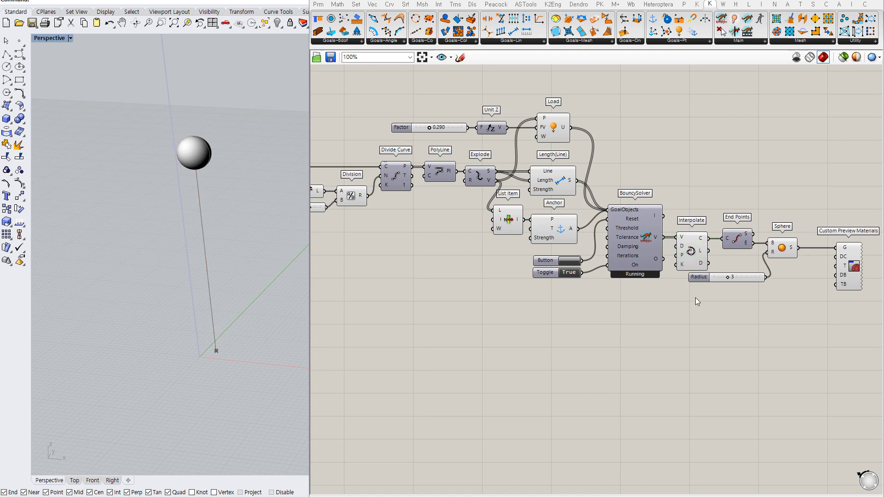